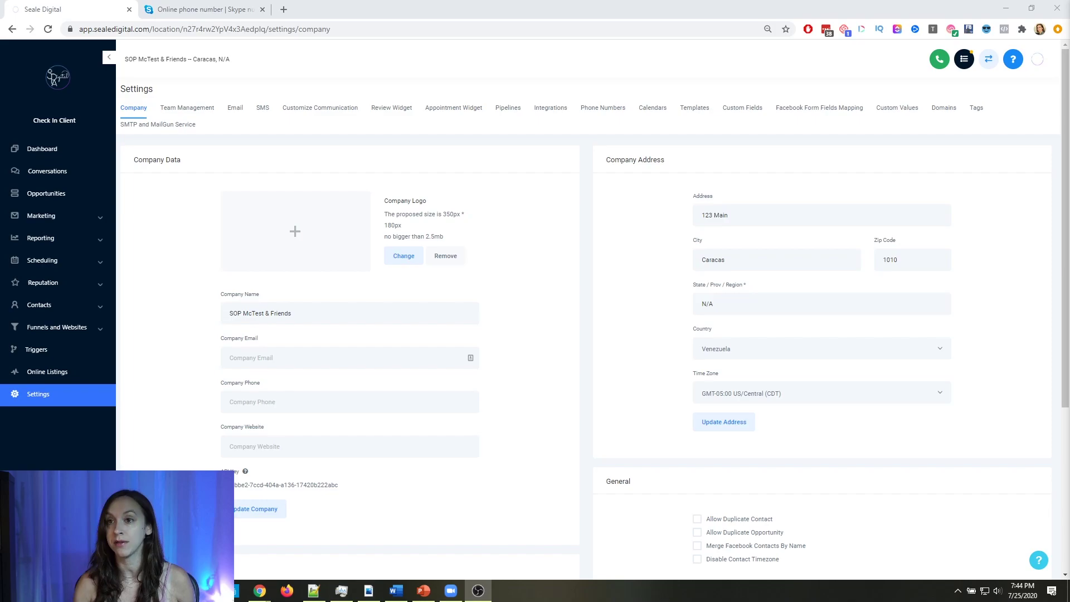
Review Skype number and calling plan prices, then return to HighLevel company settings
left_click(234, 7)
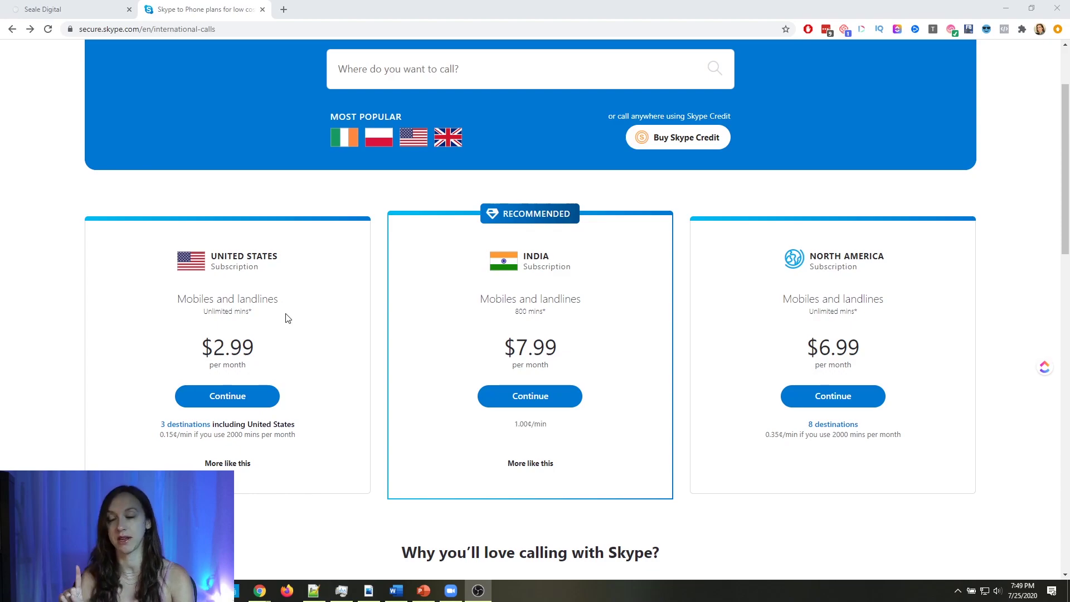
left_click(100, 5)
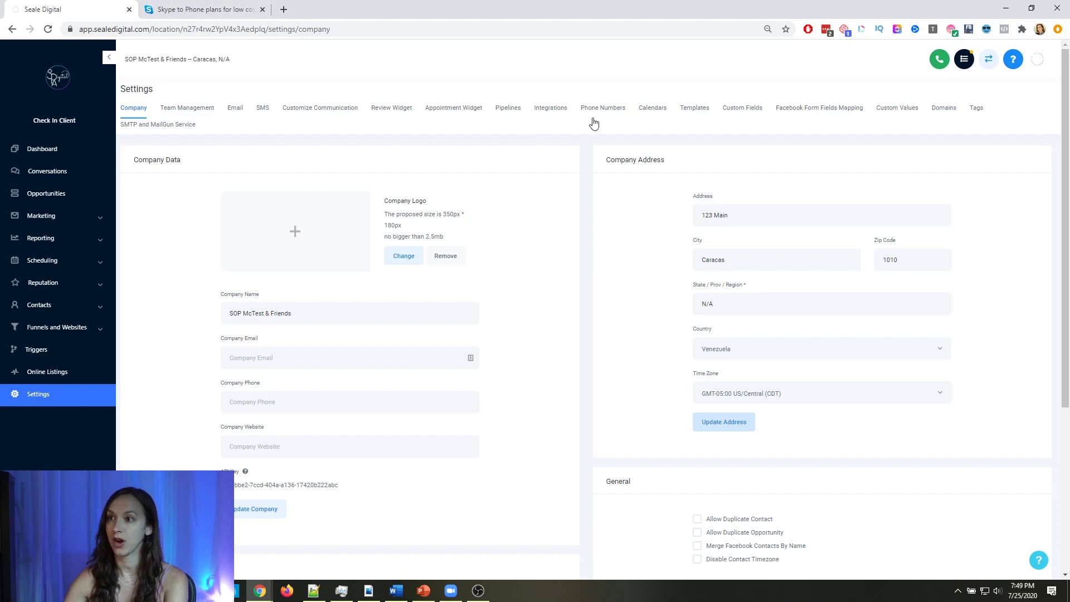
Search available 620 area-code numbers in Add Number, pick the first, then close without adding
left_click(616, 112)
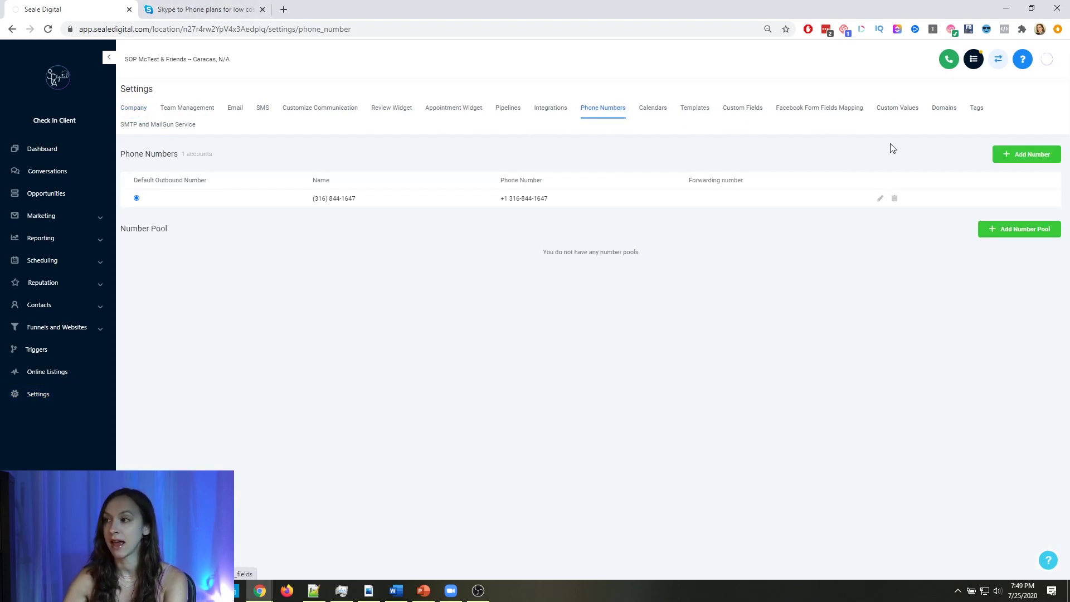
left_click(1037, 156)
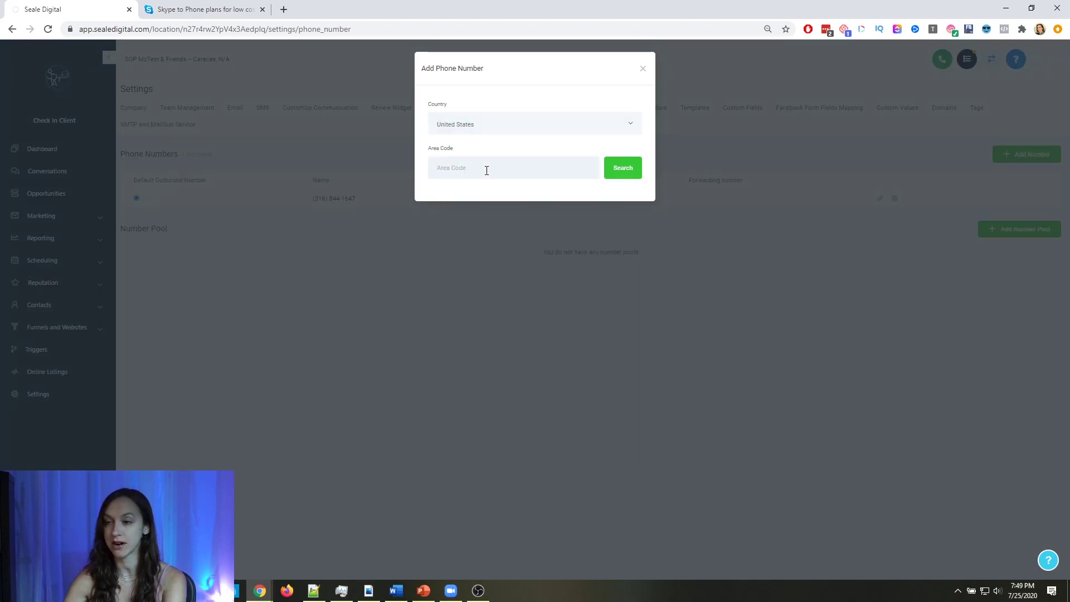
type("620")
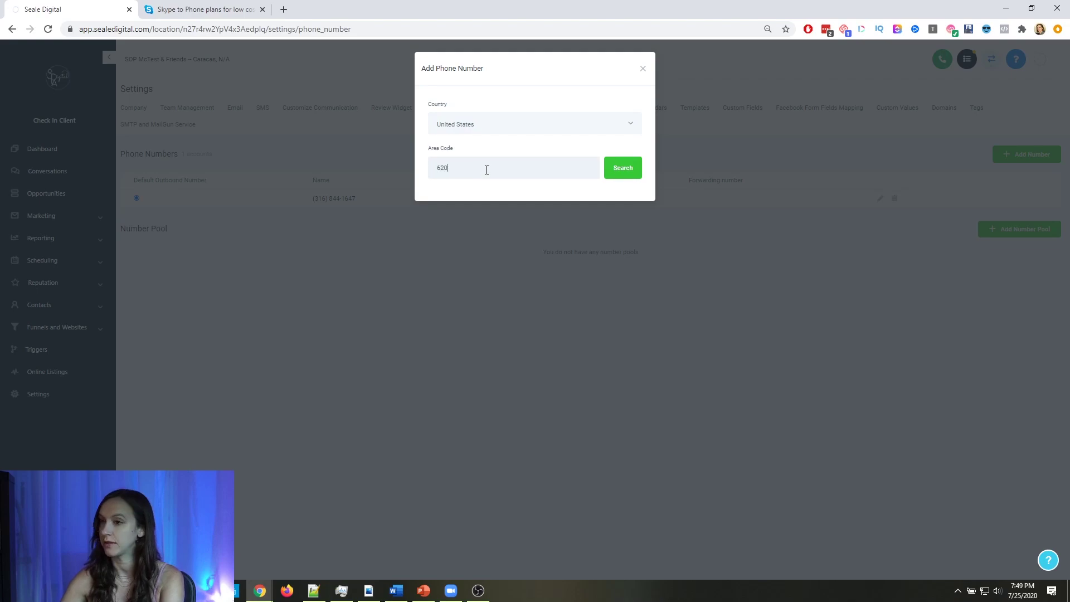
left_click(633, 175)
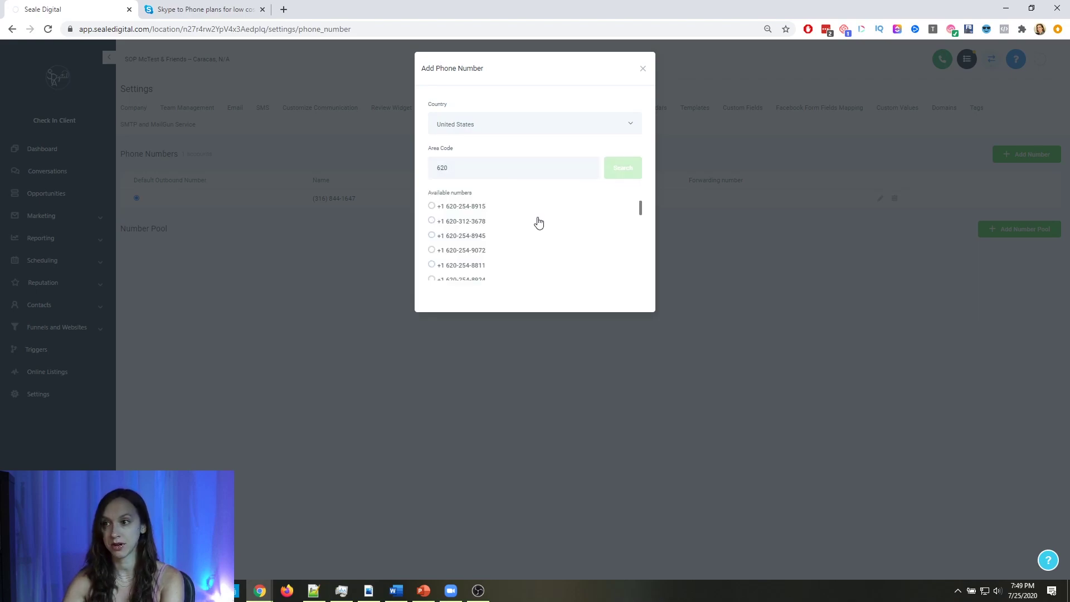
left_click(468, 209)
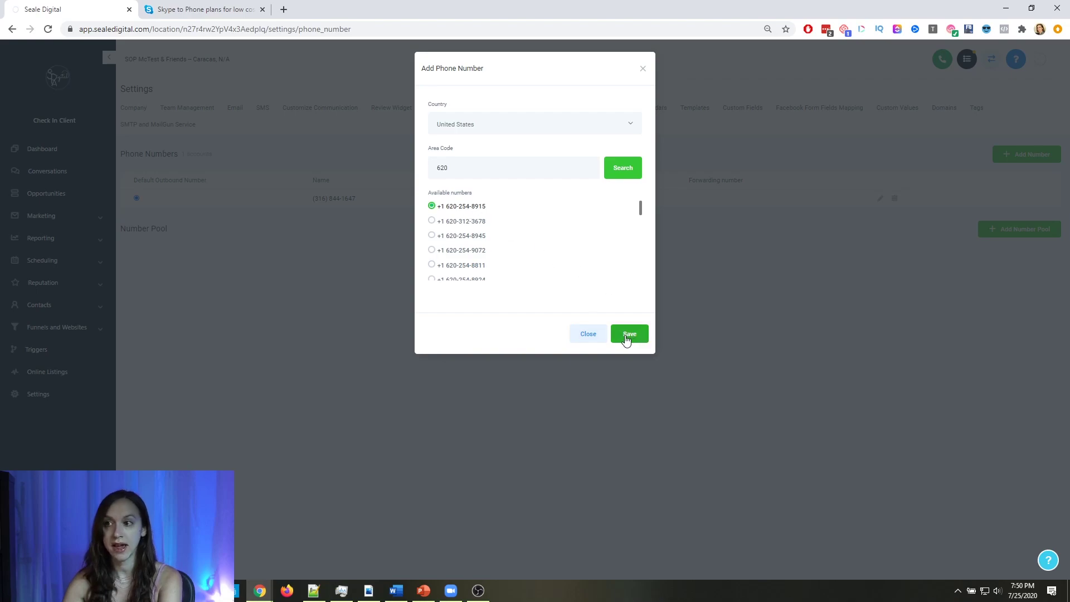
left_click(644, 68)
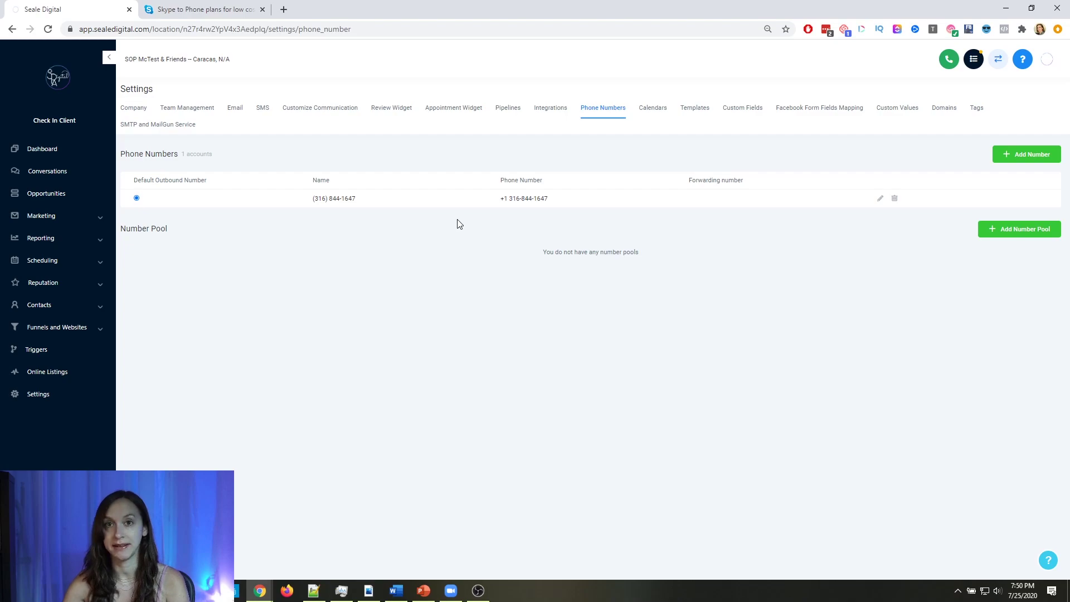
left_click(881, 201)
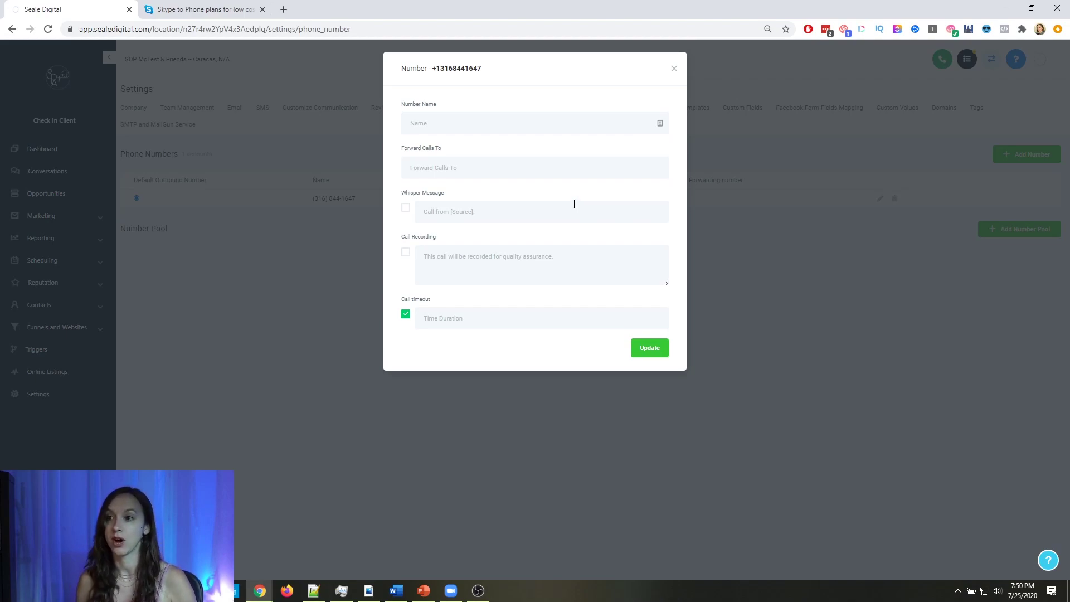
left_click(494, 123)
type("Team ")
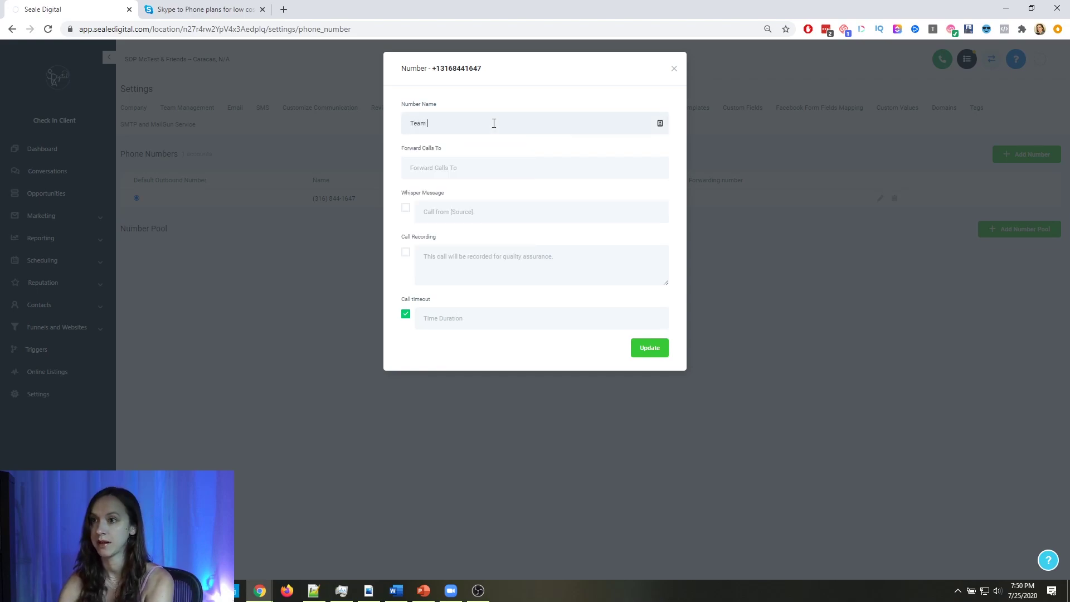
type("Member #1")
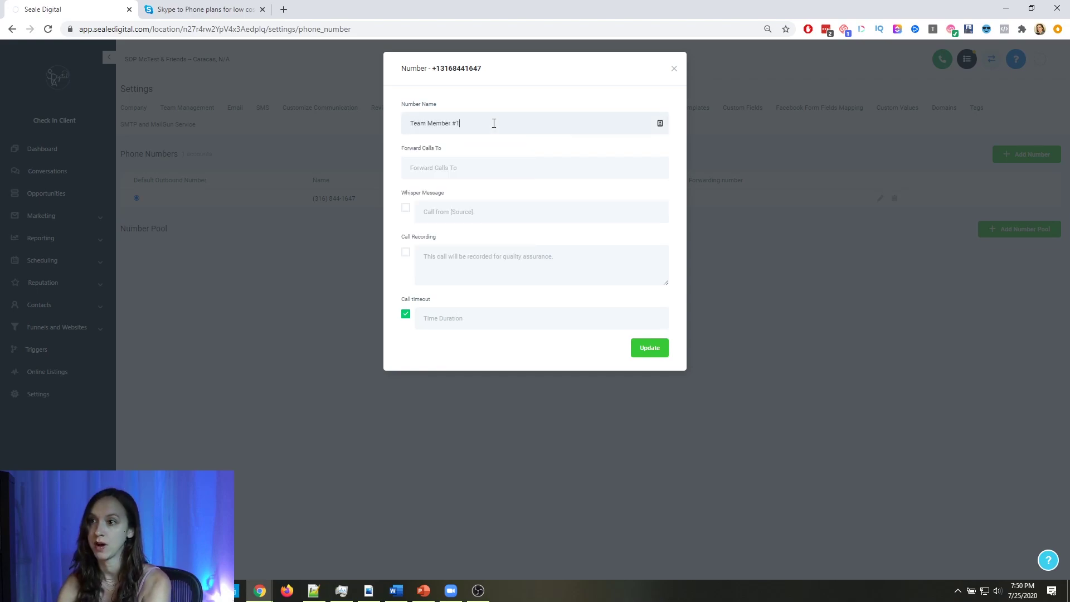
left_click(481, 163)
left_click(491, 147)
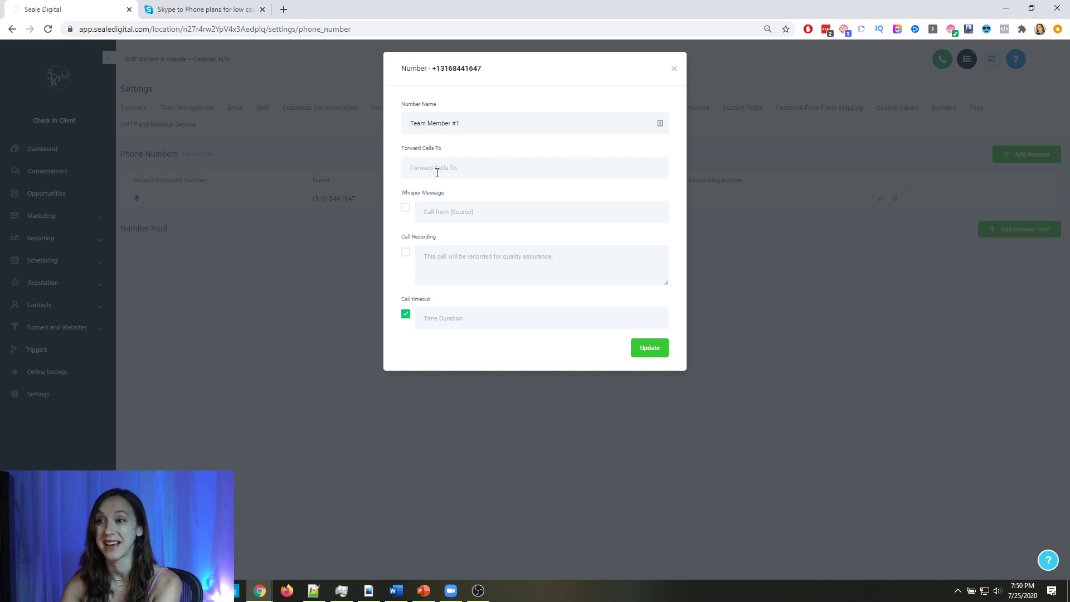
Enable a whisper message reading Call from {{contact.name}} in {{location.name}}
left_click(406, 209)
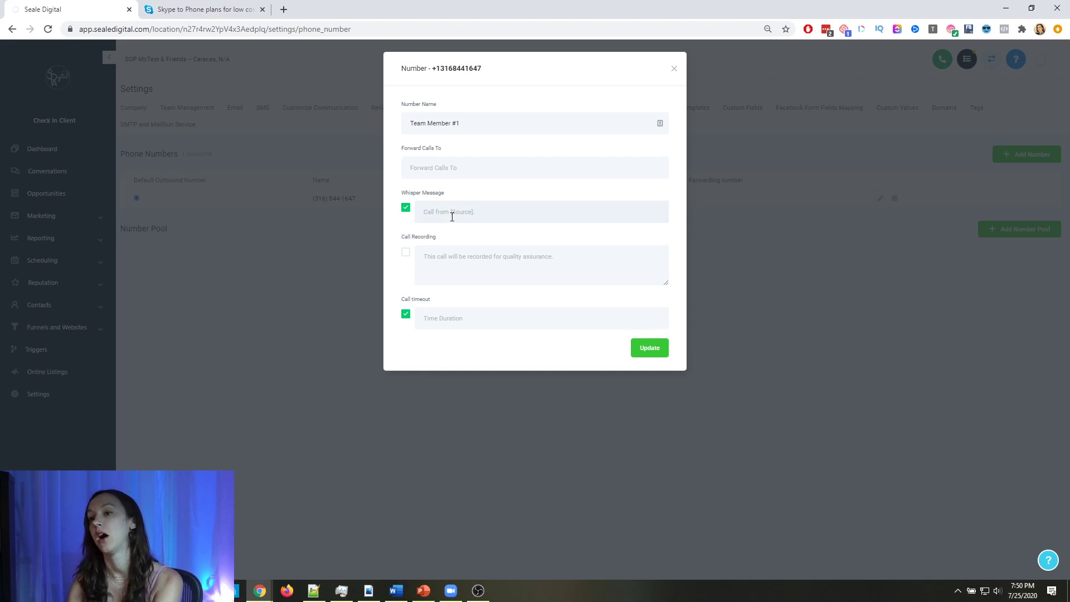
type("Call from {")
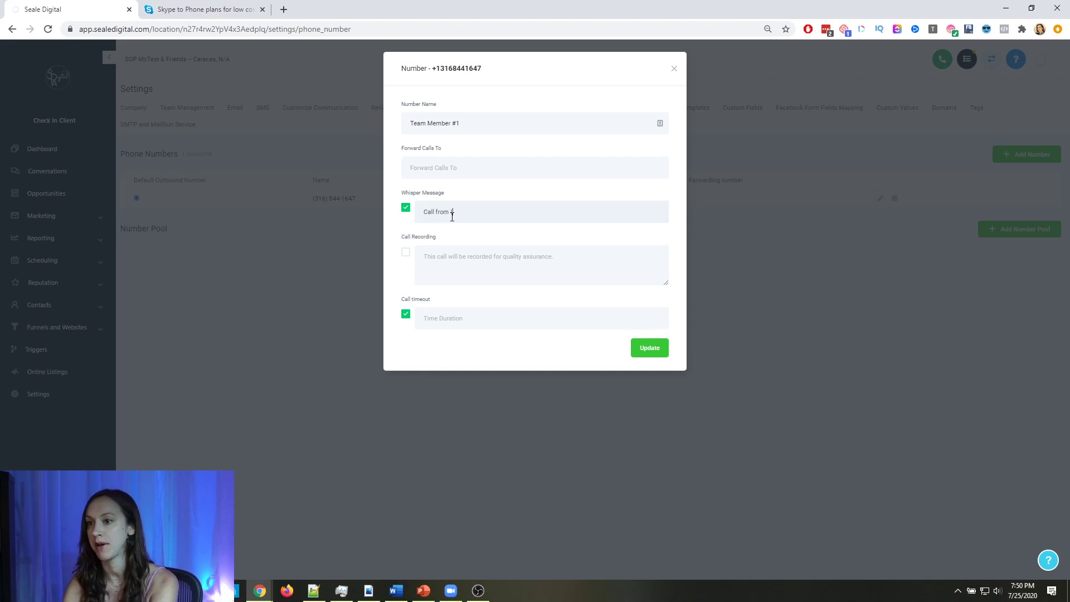
type("location.name")
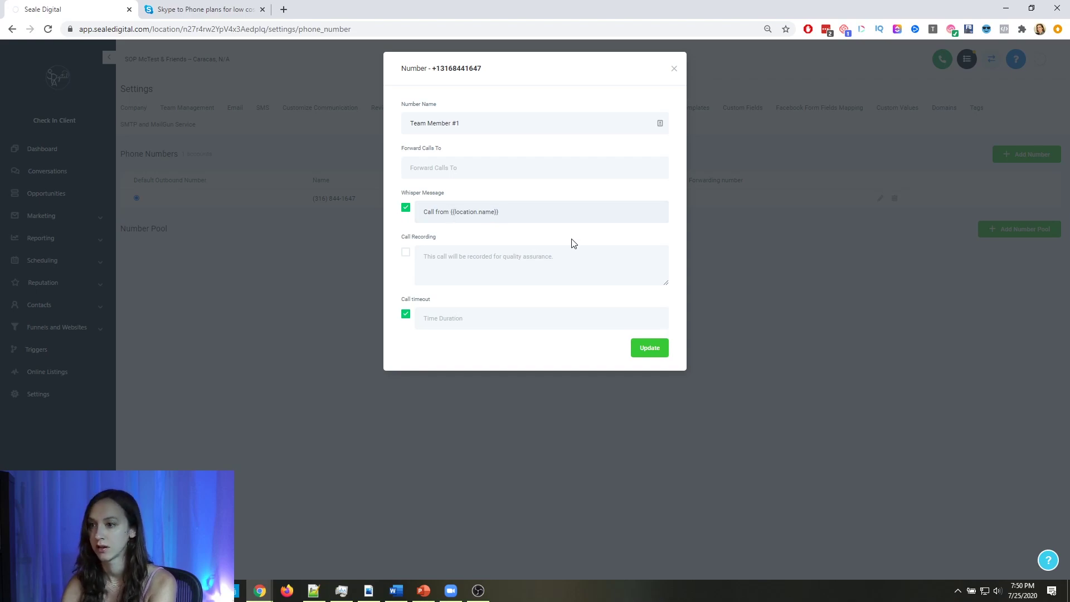
type("{{conta")
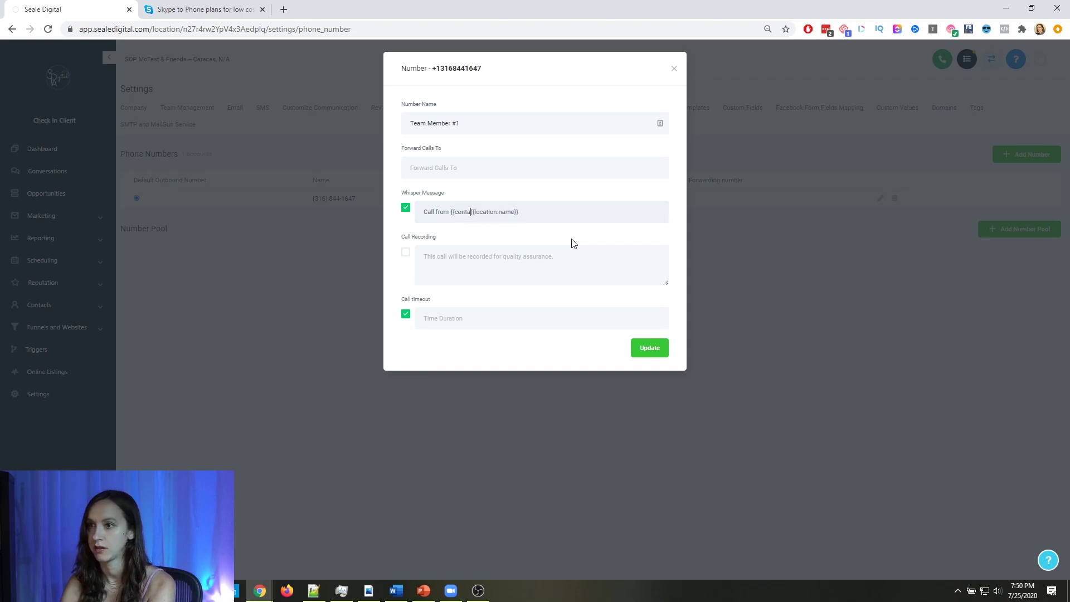
type("ct.name}} in")
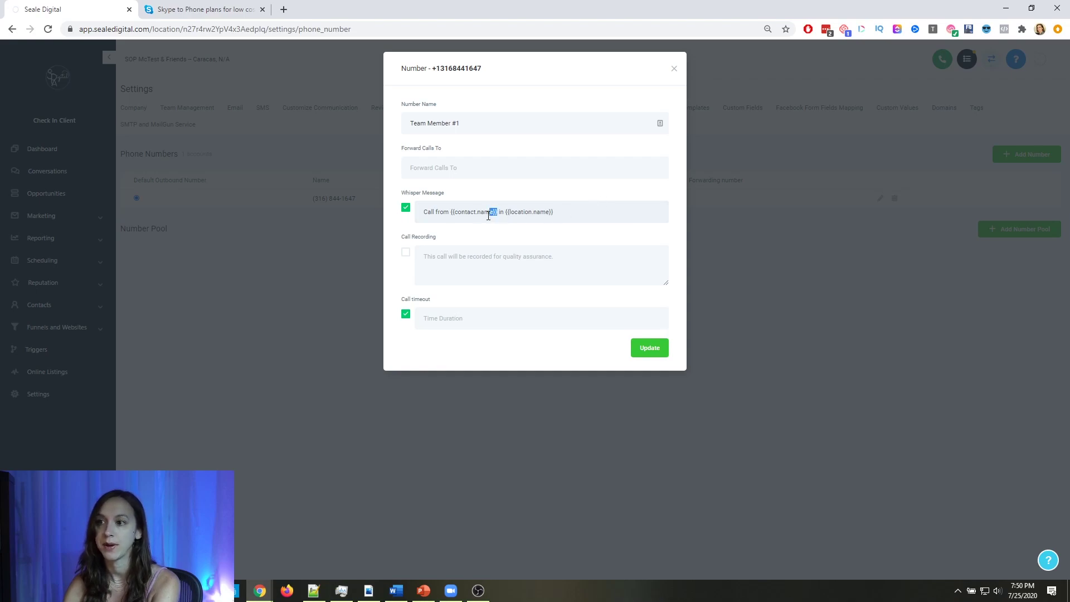
left_click_drag(497, 216, 453, 213)
left_click(464, 210)
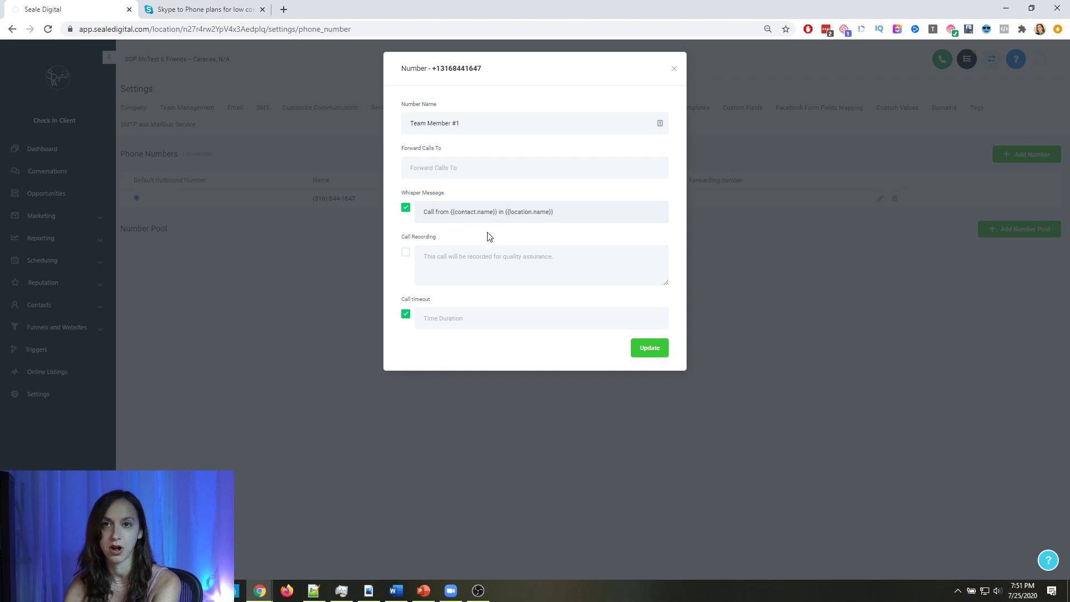
left_click(406, 253)
left_click(457, 259)
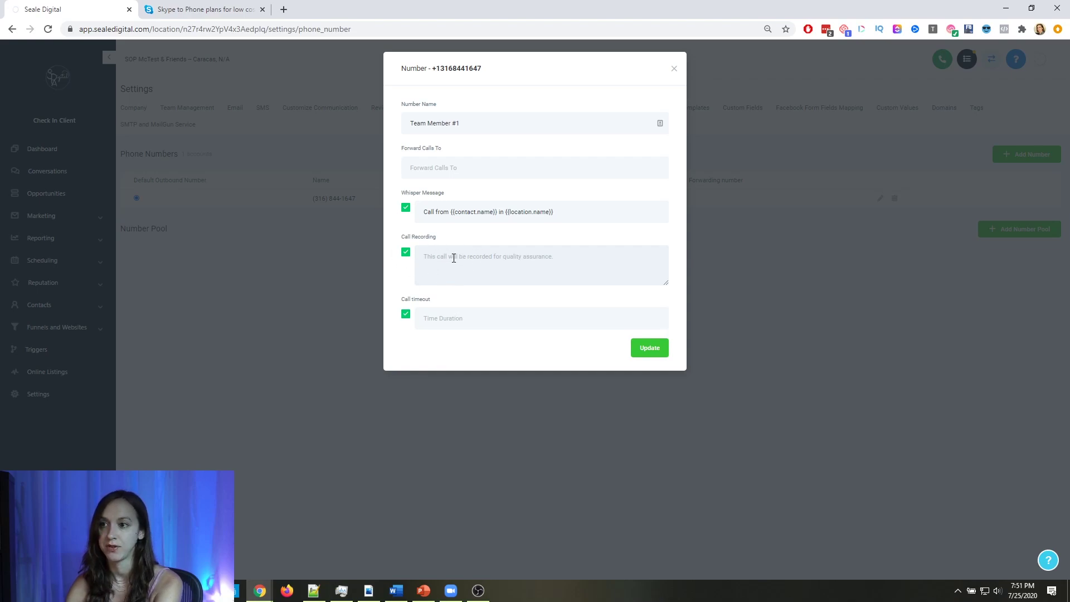
left_click(448, 170)
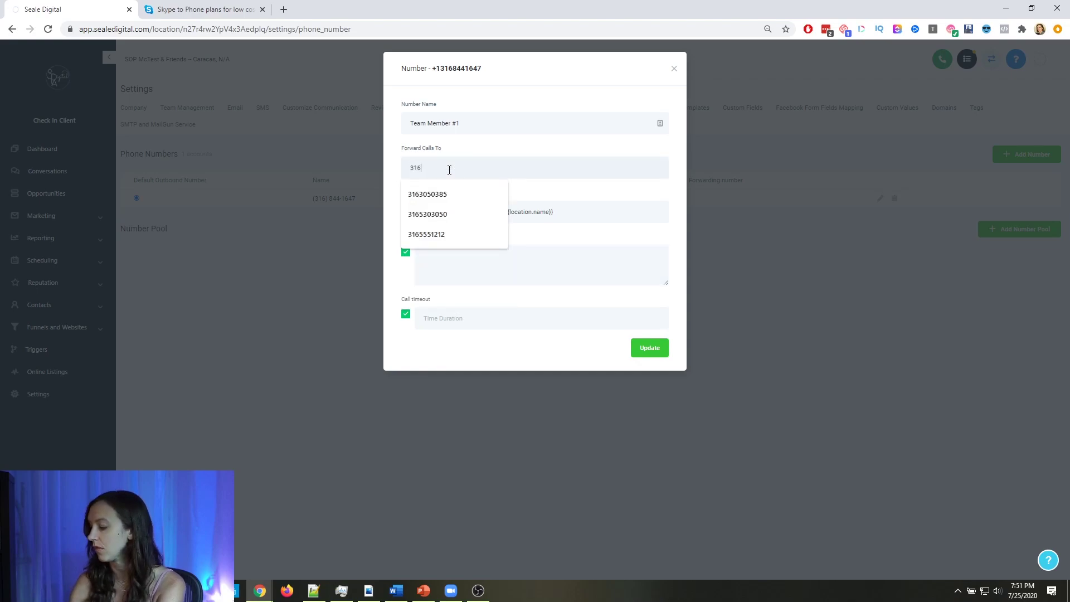
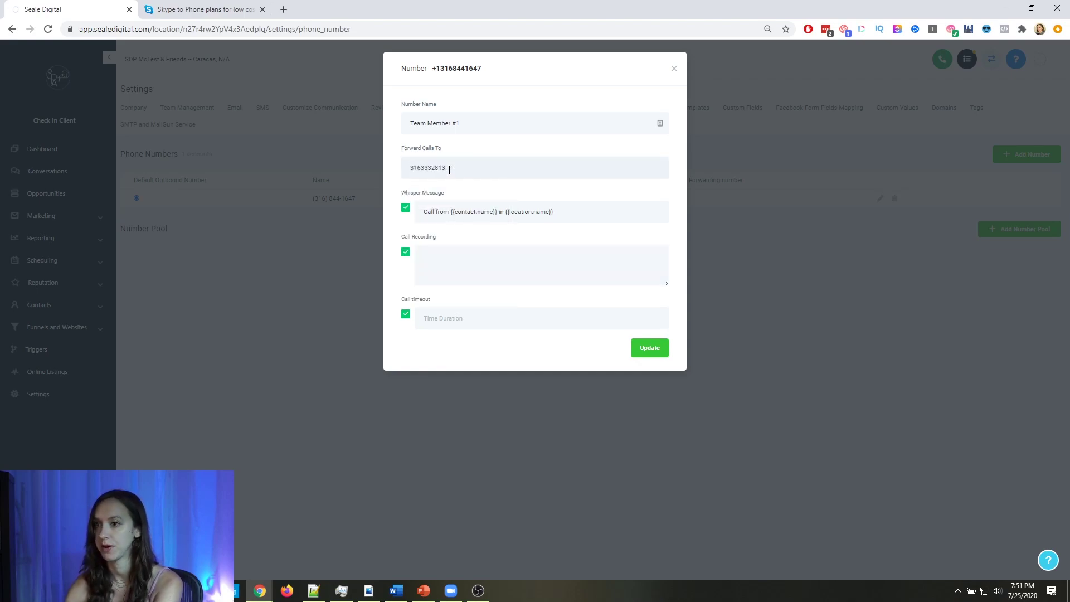
left_click(644, 352)
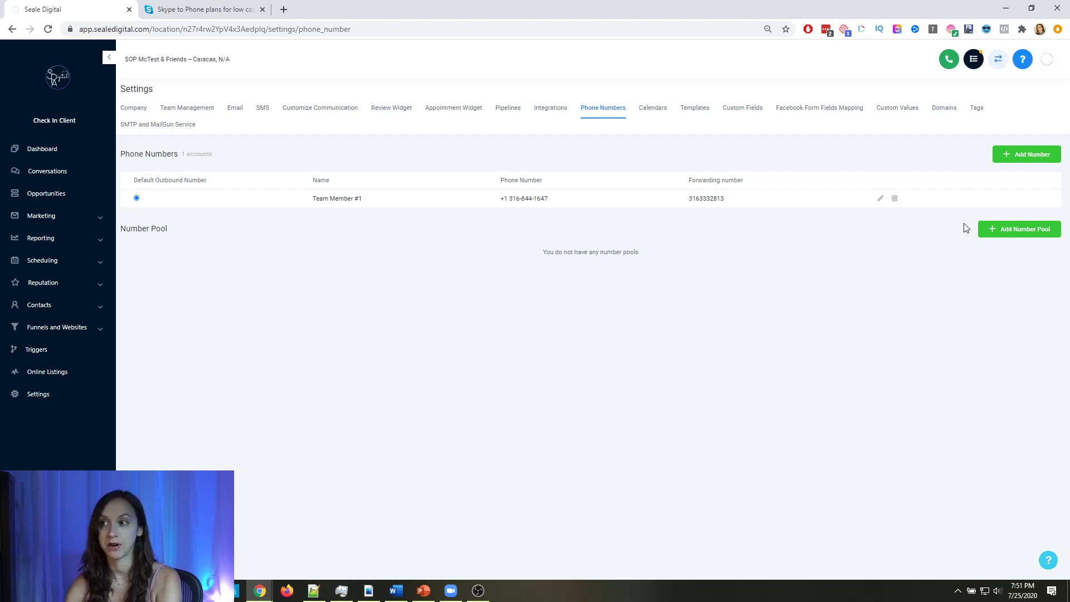
Reopen the Team Member #1 number's settings to verify them, then close unchanged
left_click(880, 199)
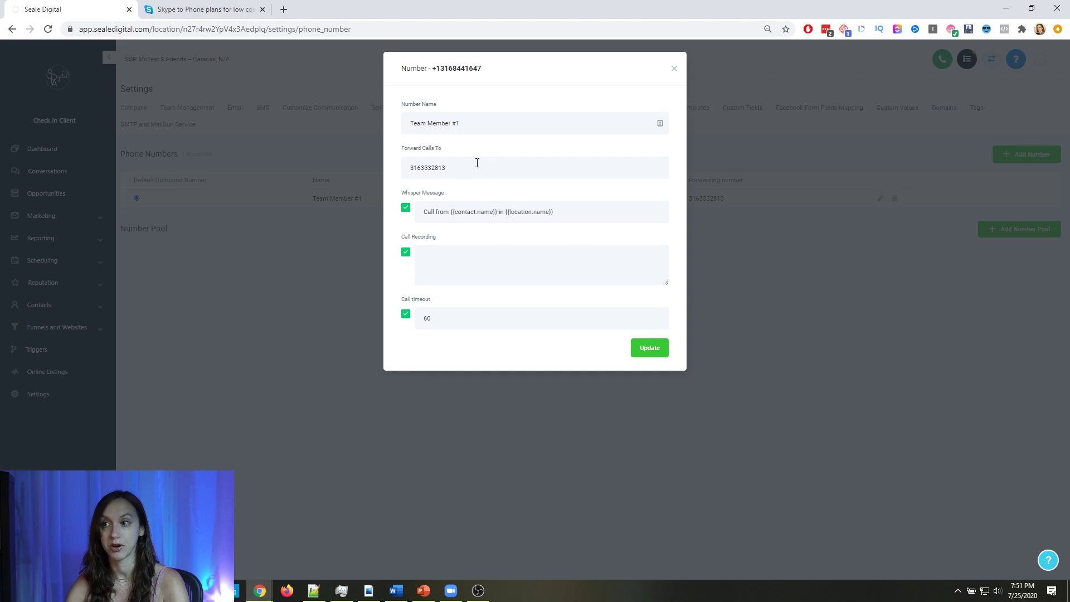
left_click(675, 69)
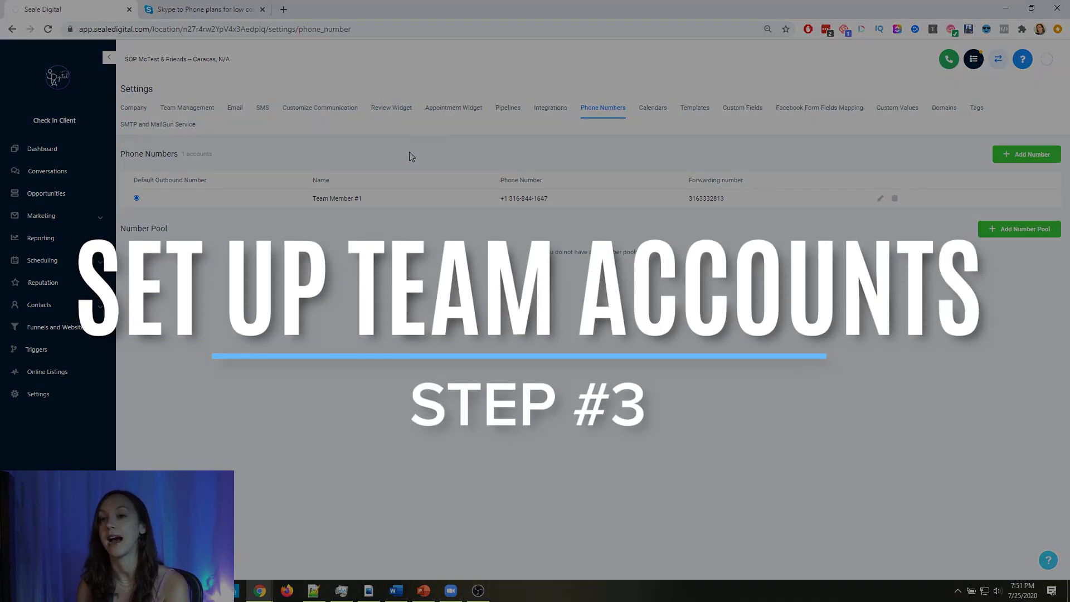
Start a new employee in Team Management named testy mctesterton
left_click(191, 110)
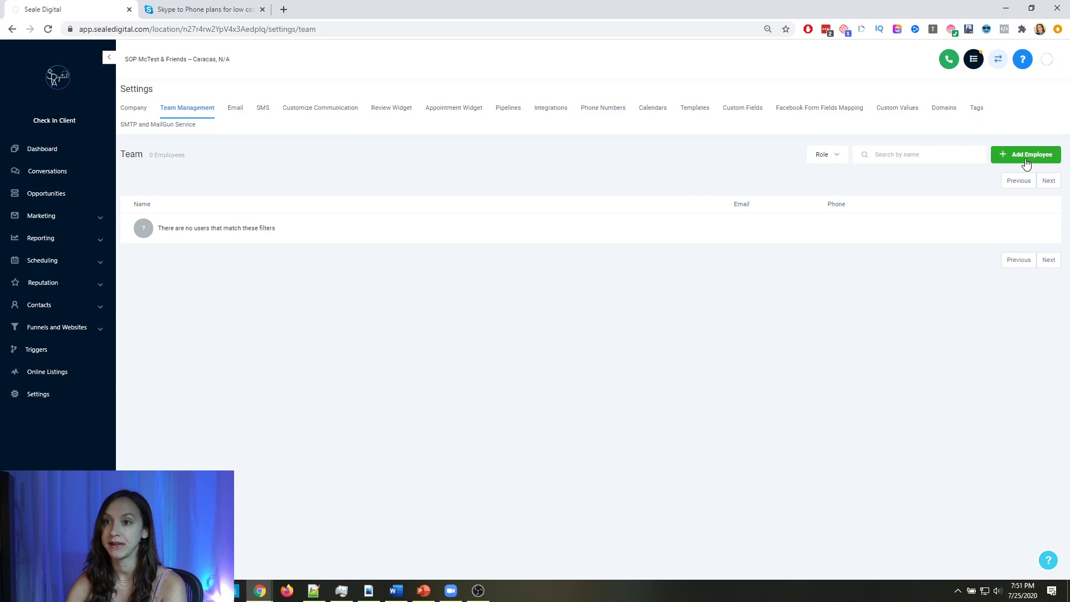
left_click(1028, 156)
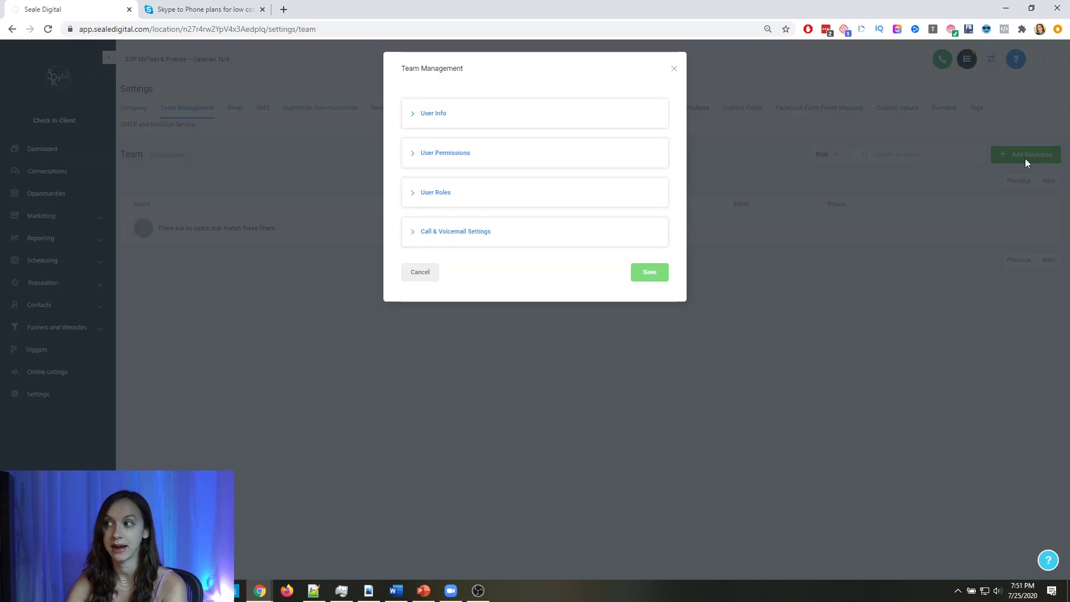
left_click(507, 111)
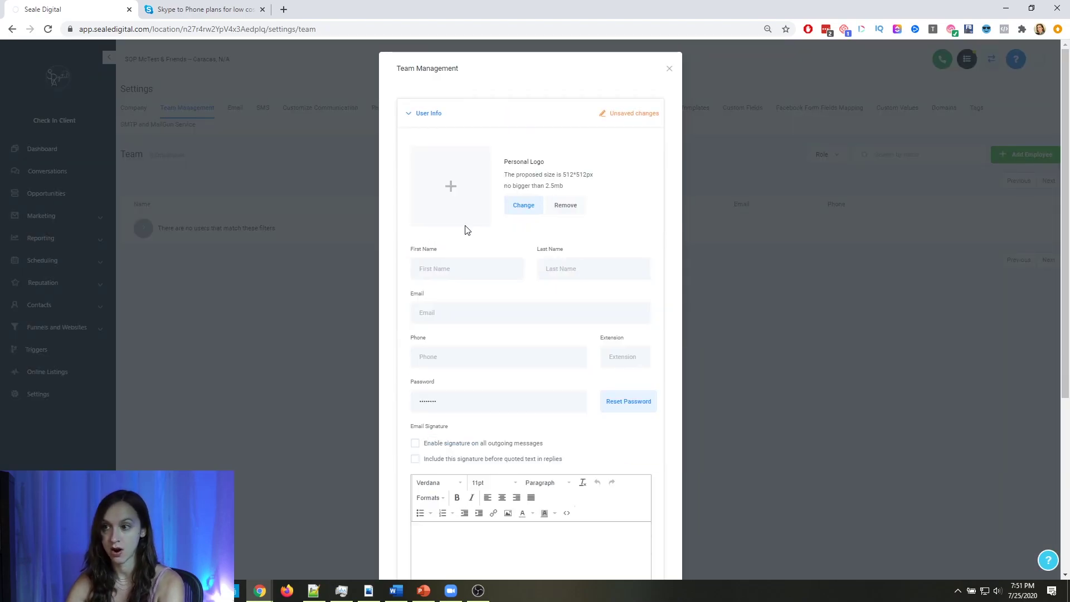
type("test")
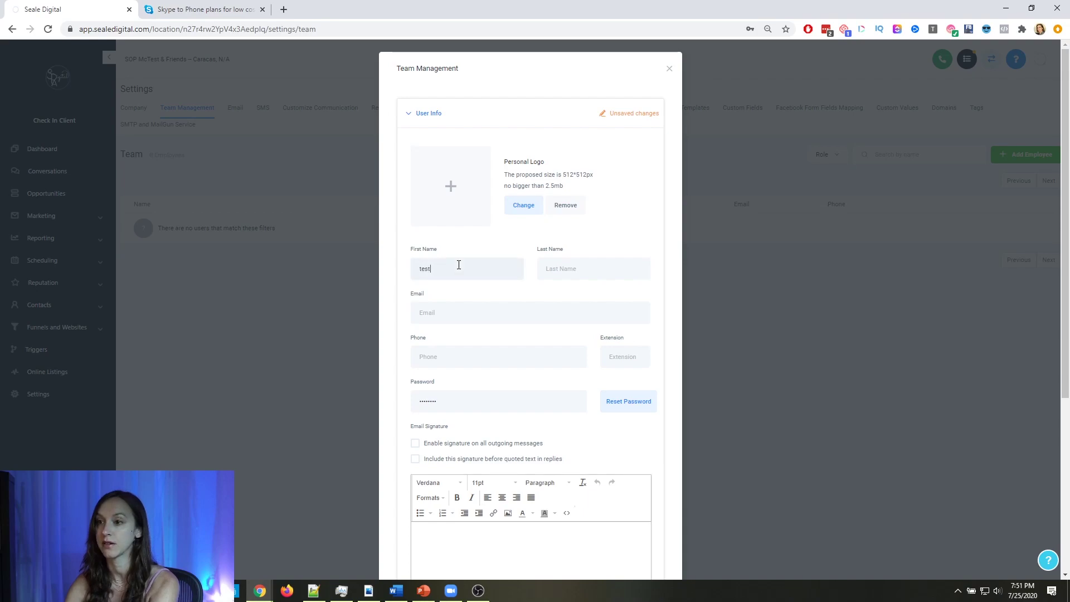
type("mctes")
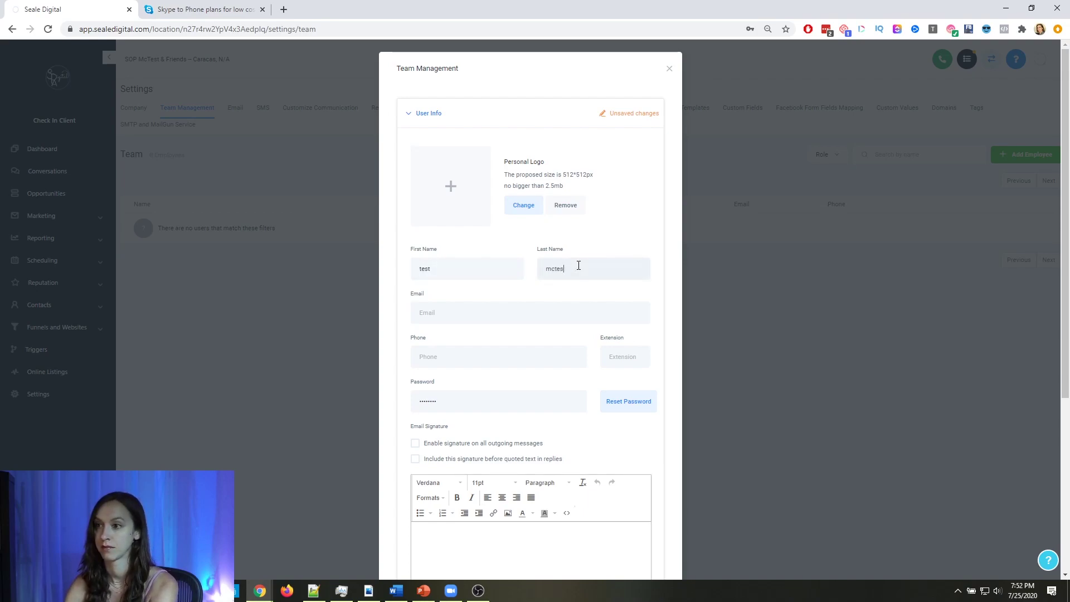
type("terton")
left_click(478, 265)
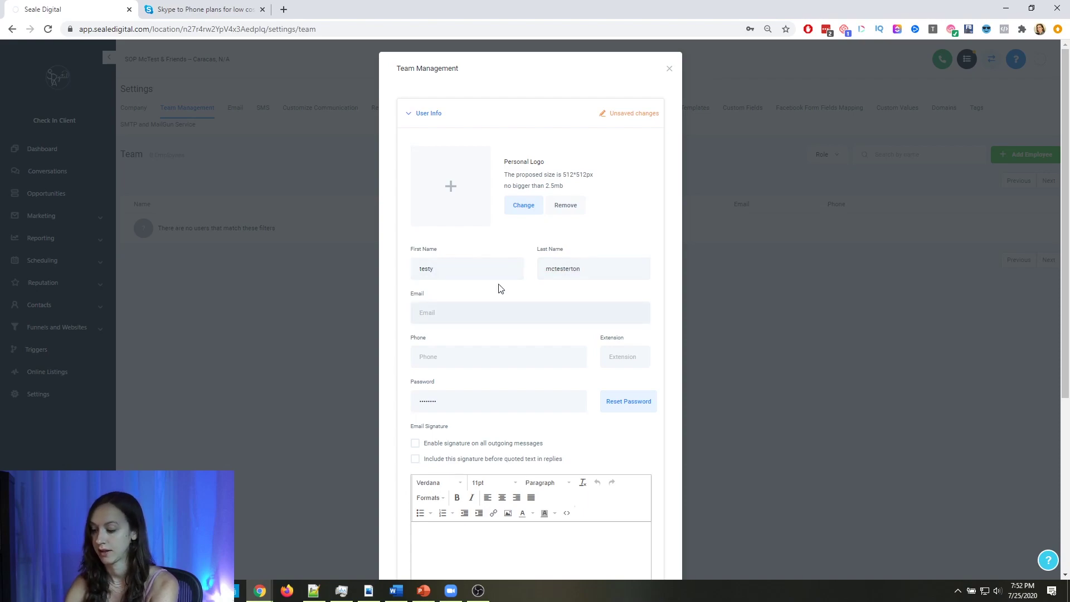
key("Tab")
type("testy@test.com")
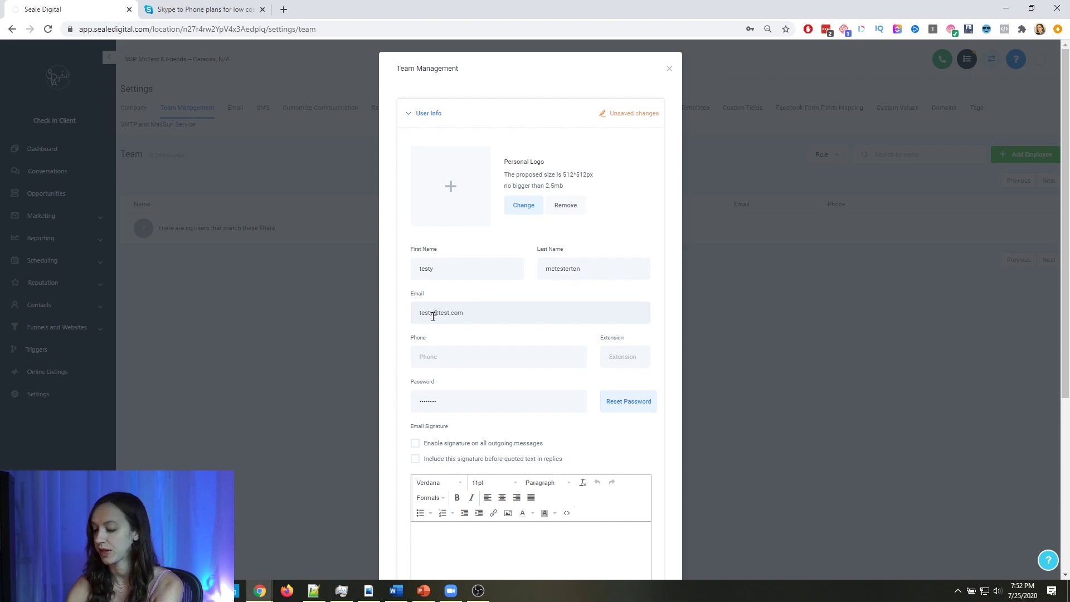
left_click(433, 313)
type("1")
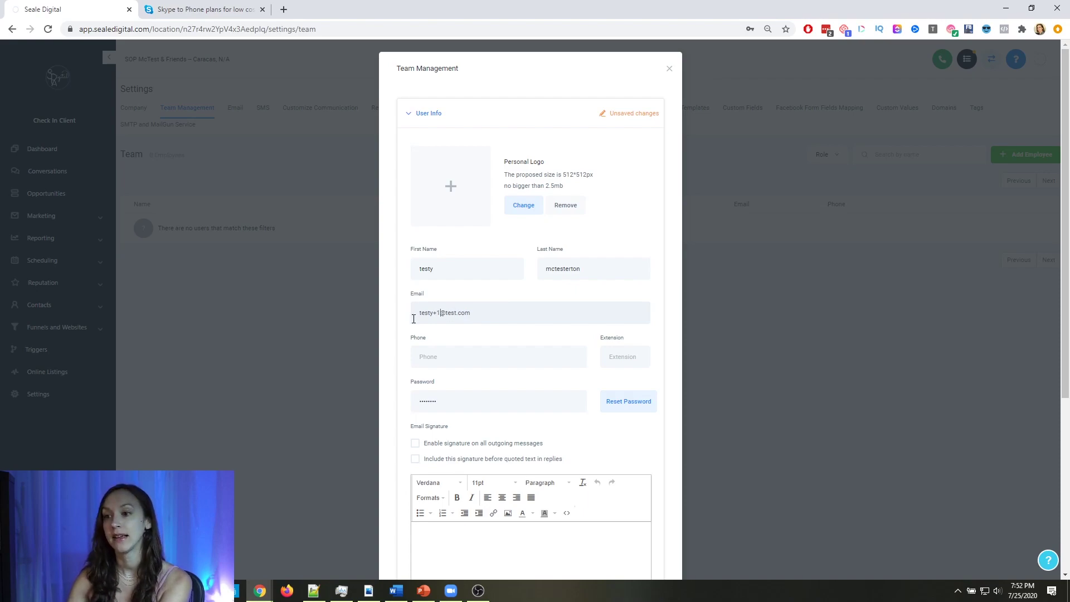
left_click_drag(420, 313, 441, 315)
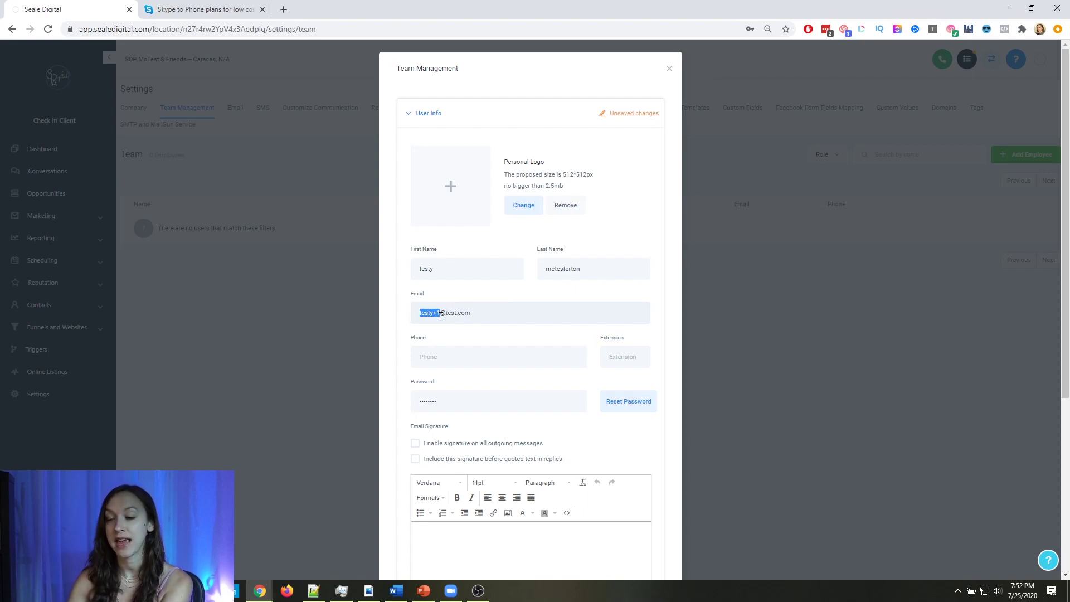
left_click(458, 311)
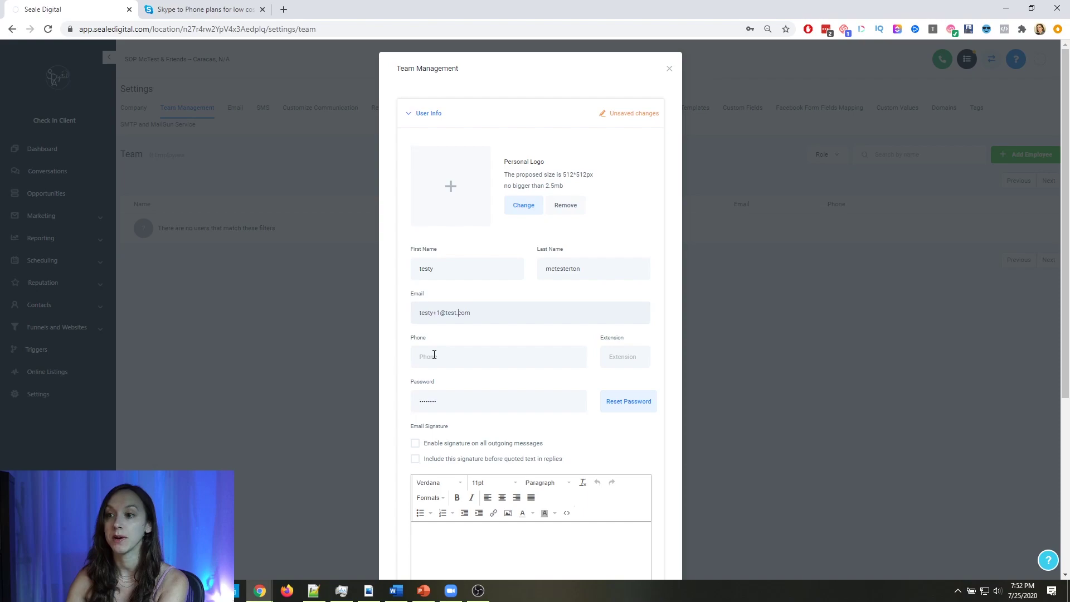
scroll(434, 355, "down", 1)
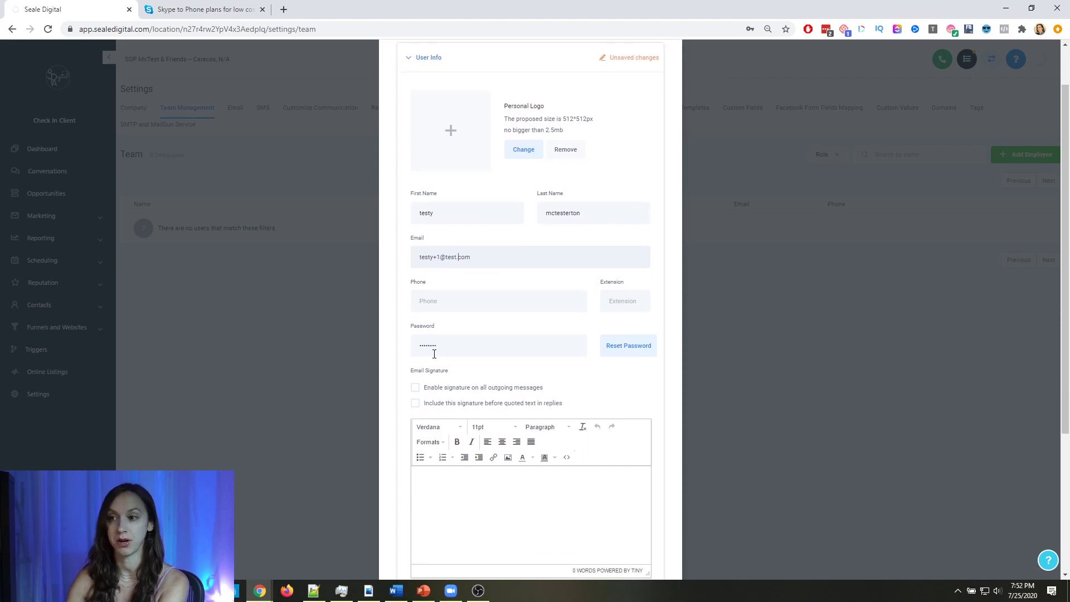
left_click(448, 304)
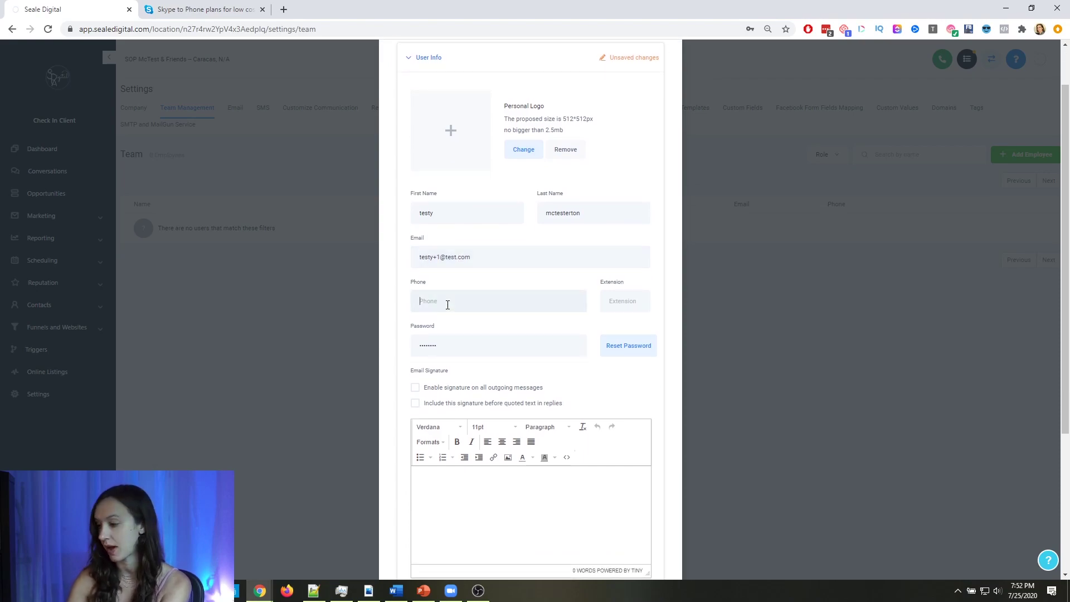
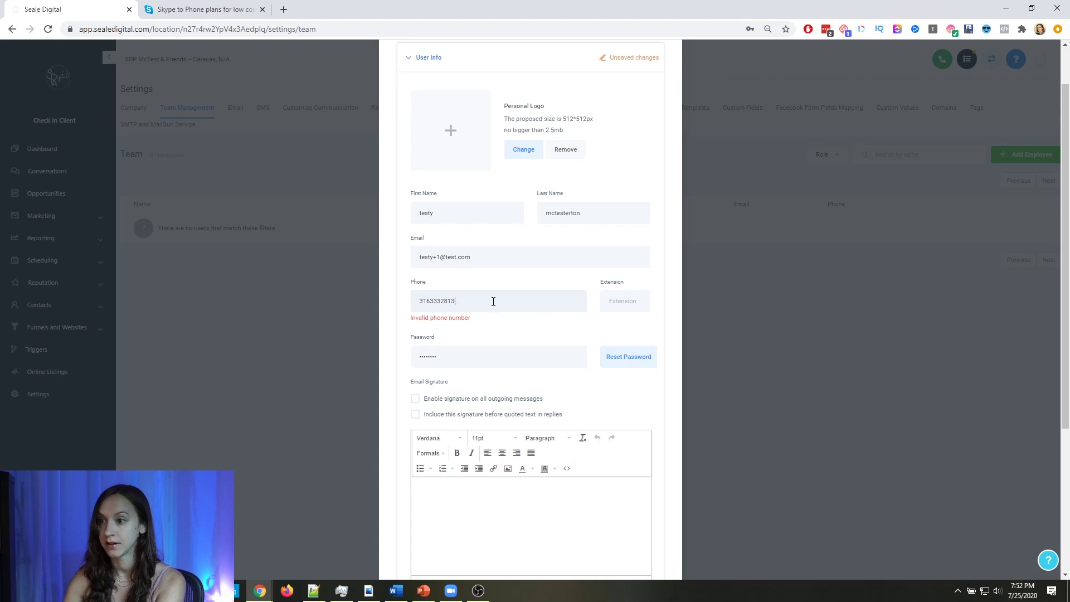
left_click_drag(443, 356, 364, 355)
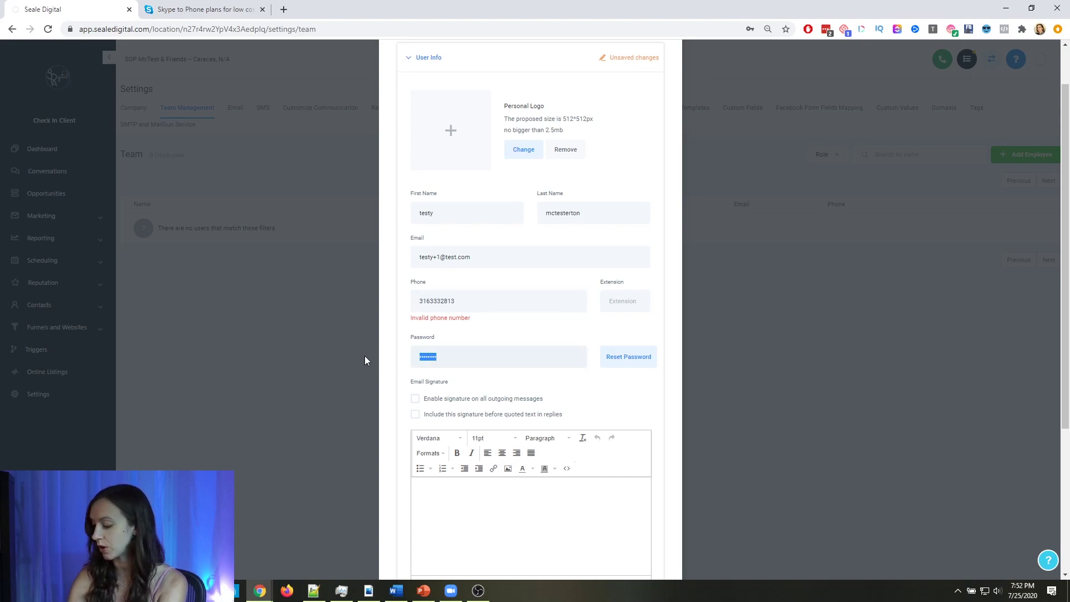
key("BackSpace")
type("123")
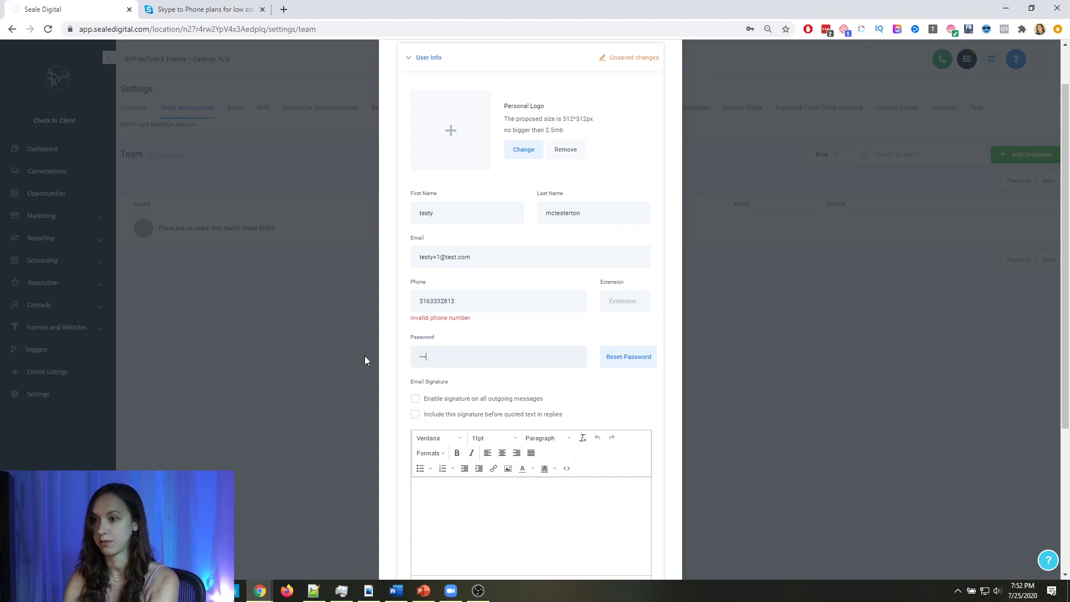
type("5678910")
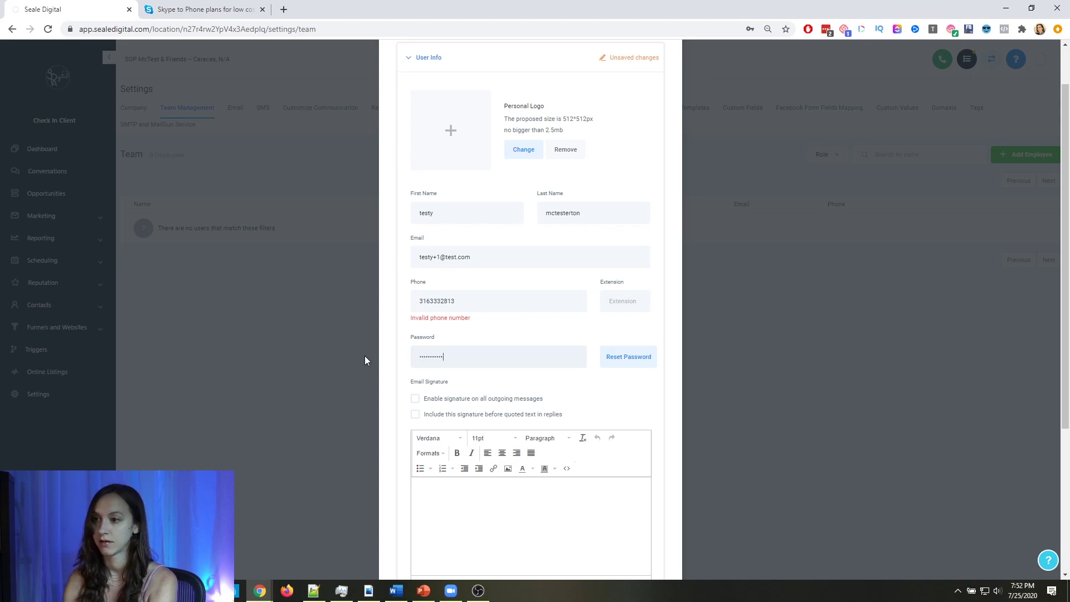
type("0")
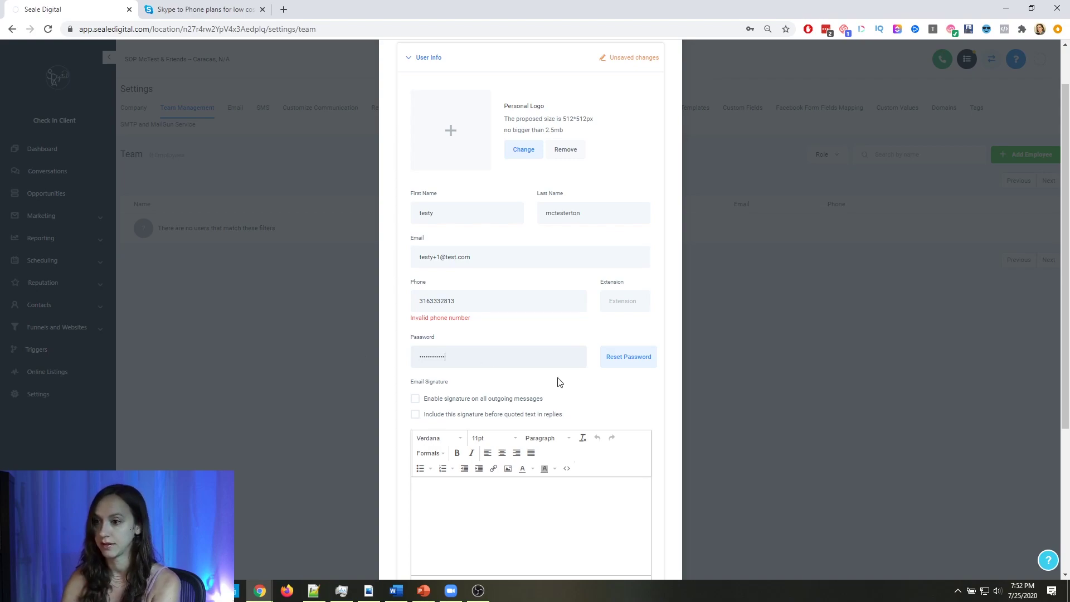
Clear the invalid phone number, leaving the phone field blank
left_click(418, 301)
type("1")
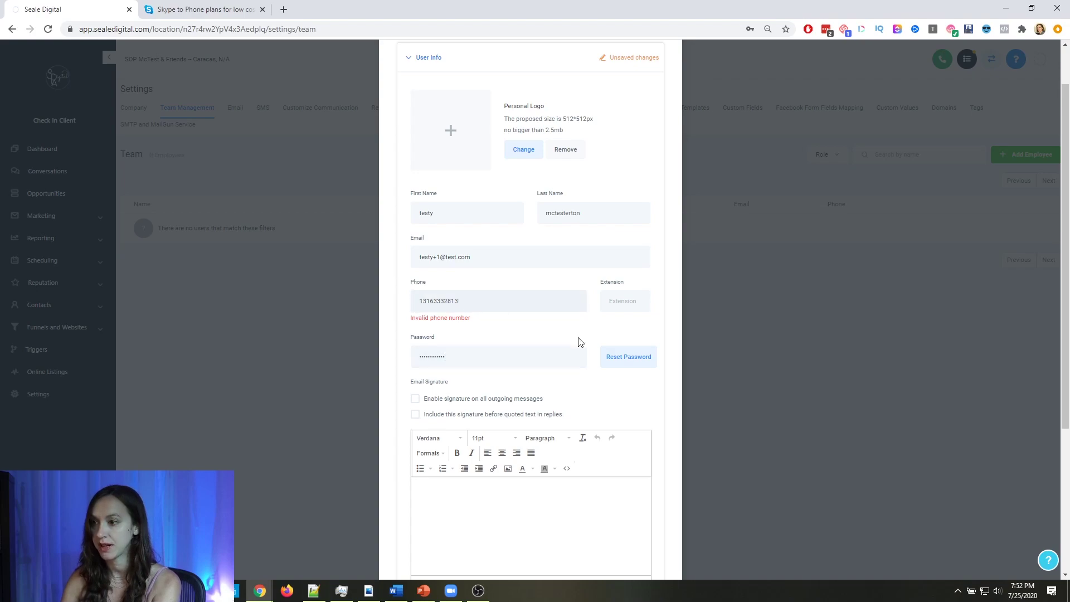
scroll(535, 335, "down", 3)
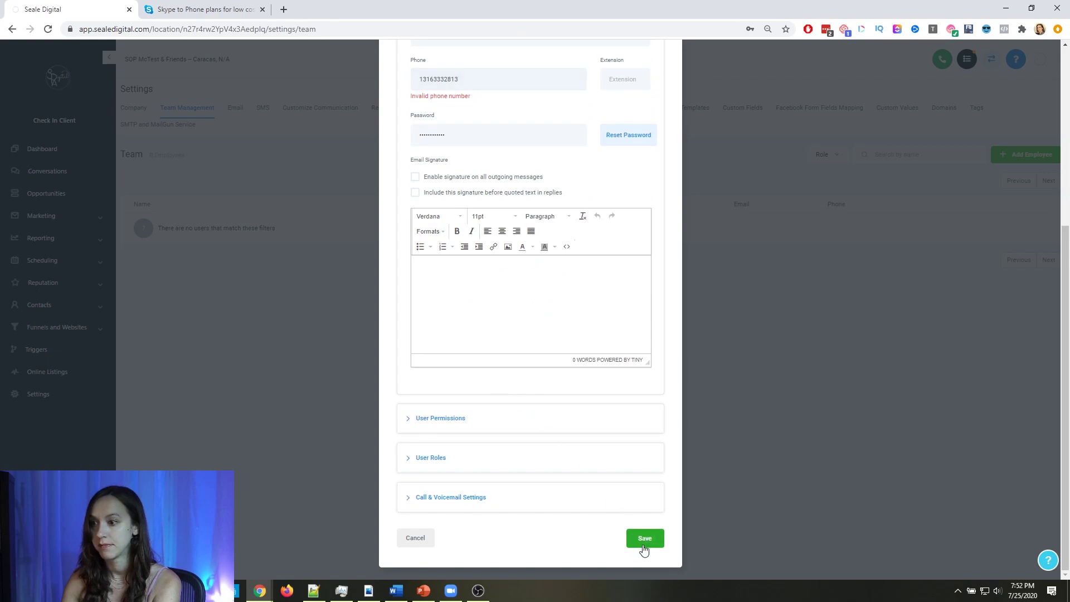
scroll(508, 444, "up", 3)
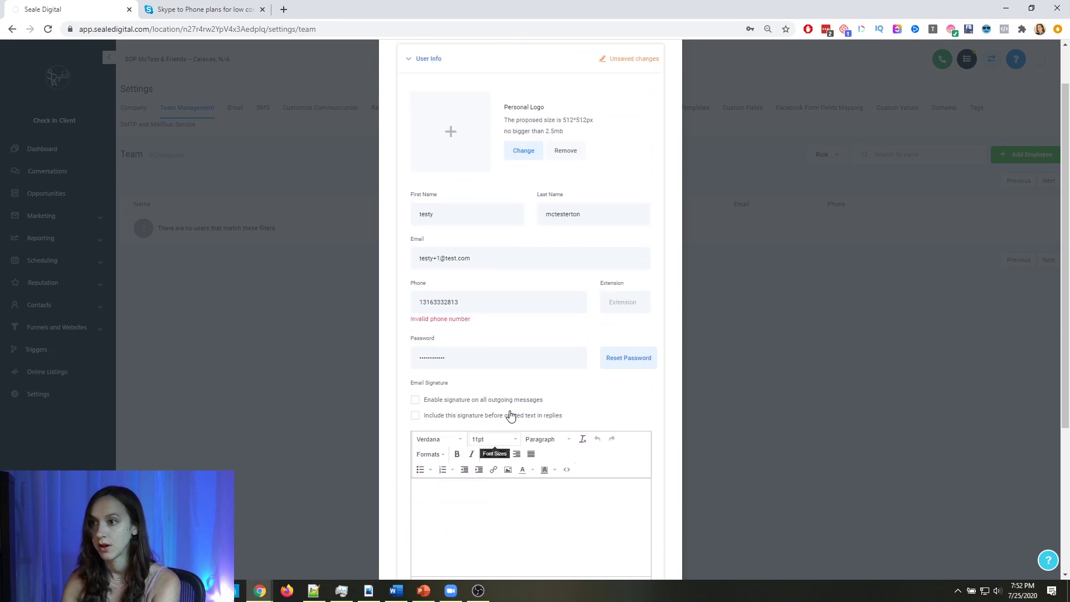
double_click(490, 304)
key("BackSpace")
scroll(533, 447, "down", 1)
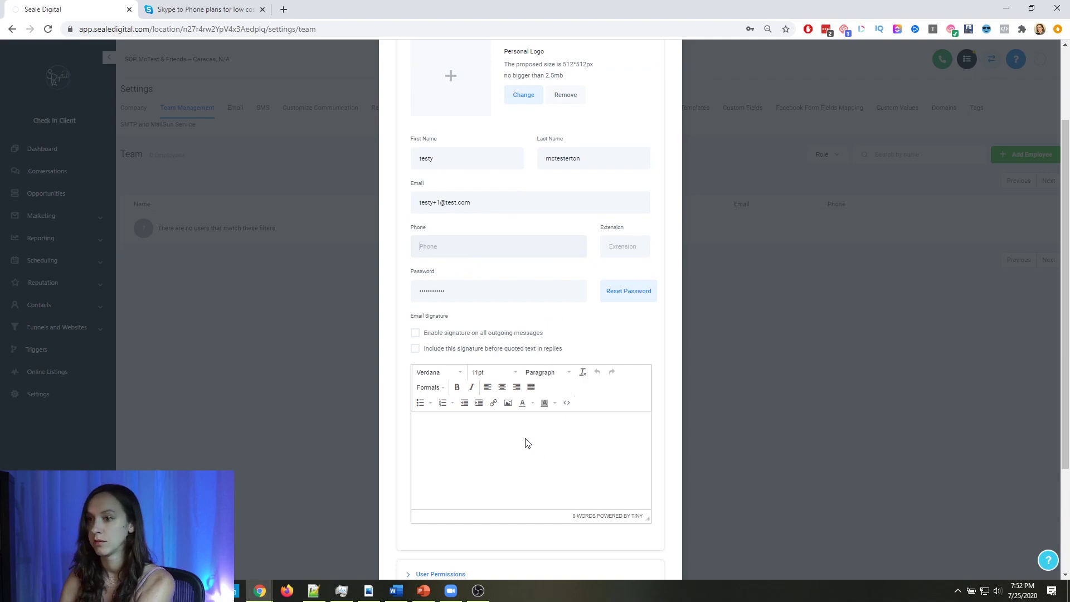
scroll(536, 436, "down", 1)
scroll(569, 469, "down", 2)
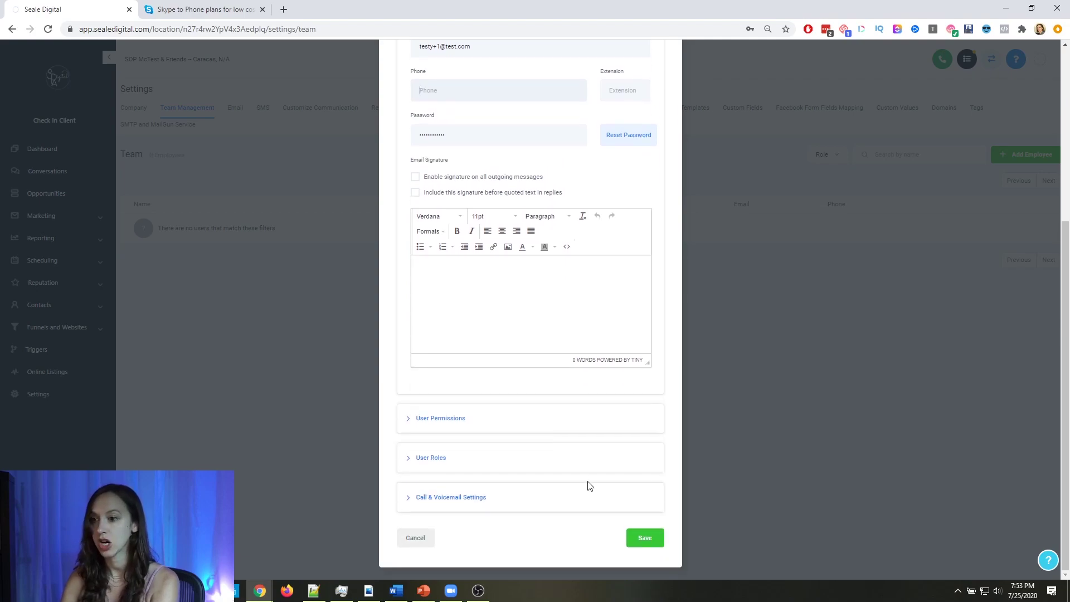
Assign the Team Member #1 inbound Twilio number to testy mctesterton and save the employee
left_click(459, 431)
scroll(494, 448, "down", 5)
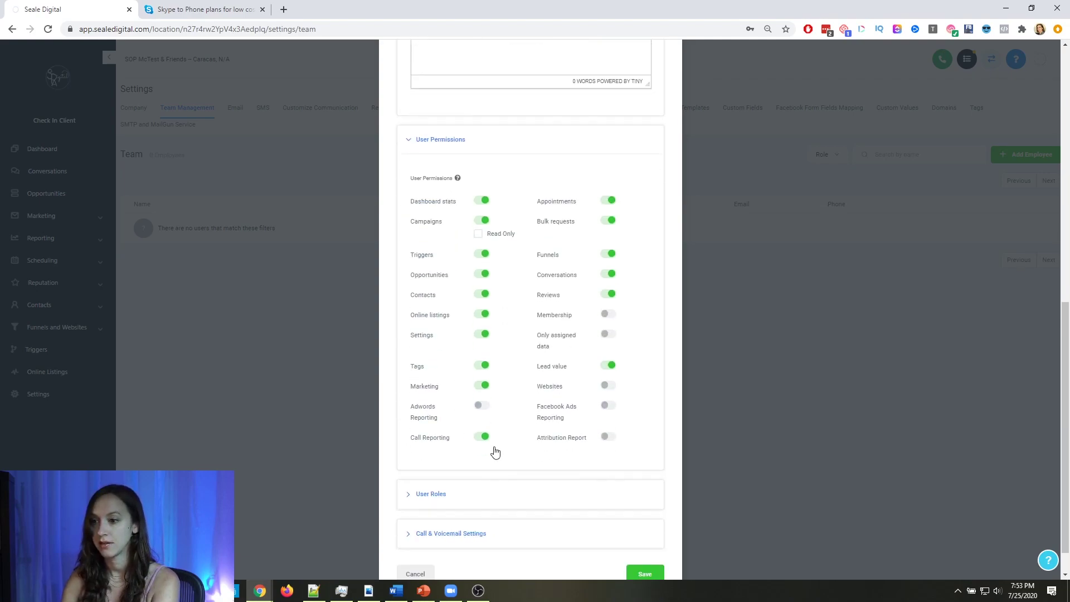
left_click(505, 500)
scroll(492, 484, "down", 2)
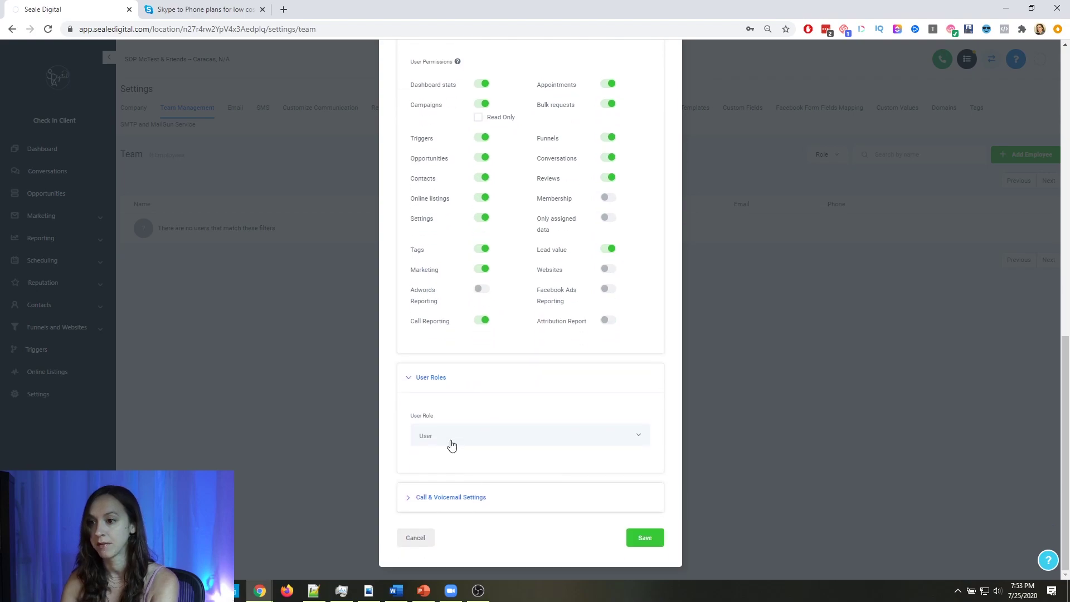
left_click(447, 498)
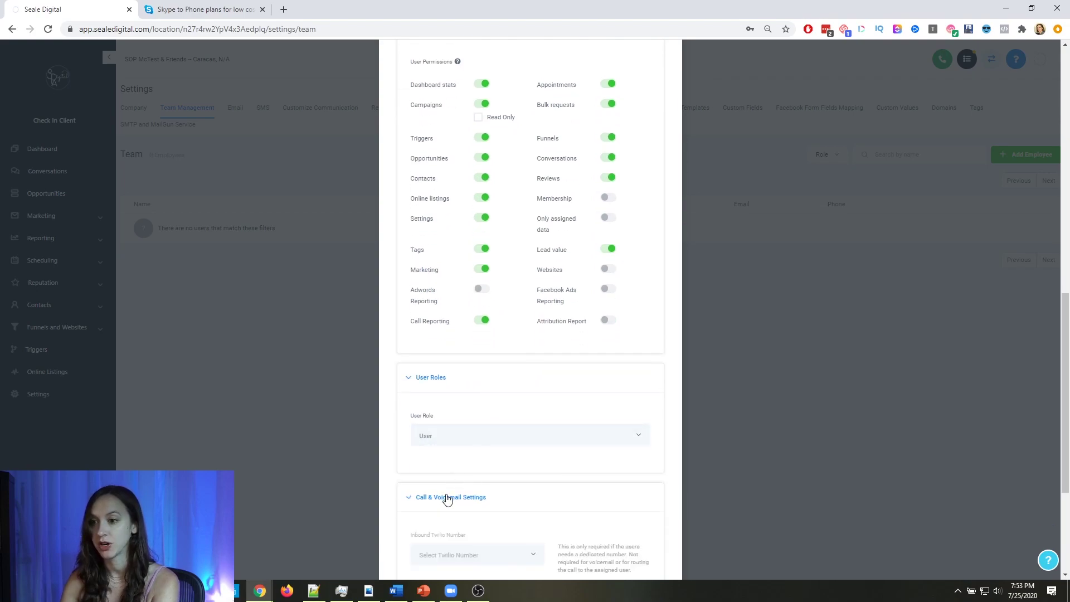
scroll(447, 499, "down", 3)
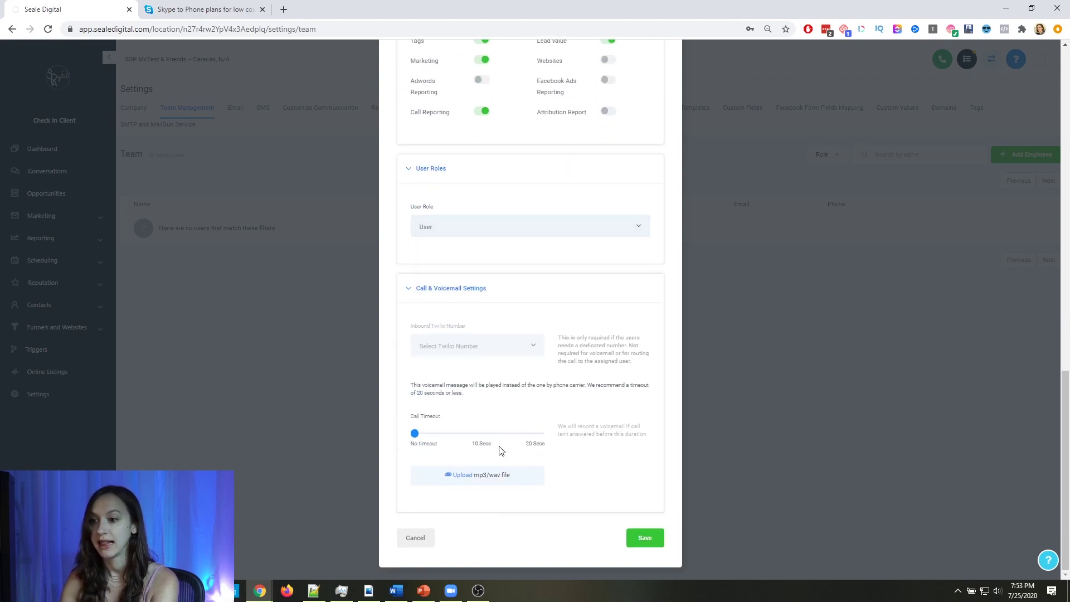
left_click(510, 356)
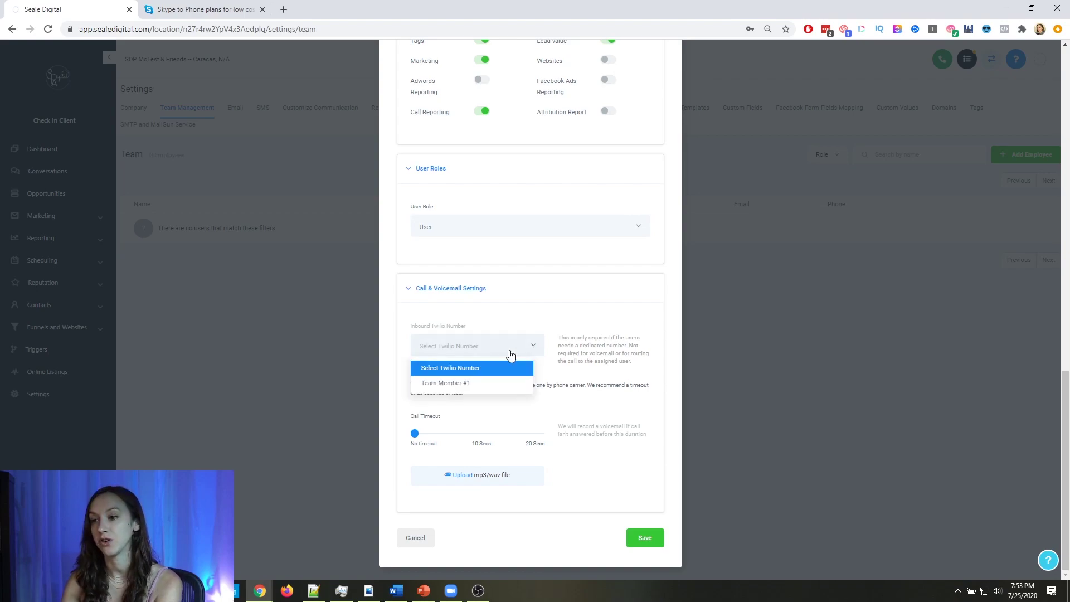
left_click(470, 385)
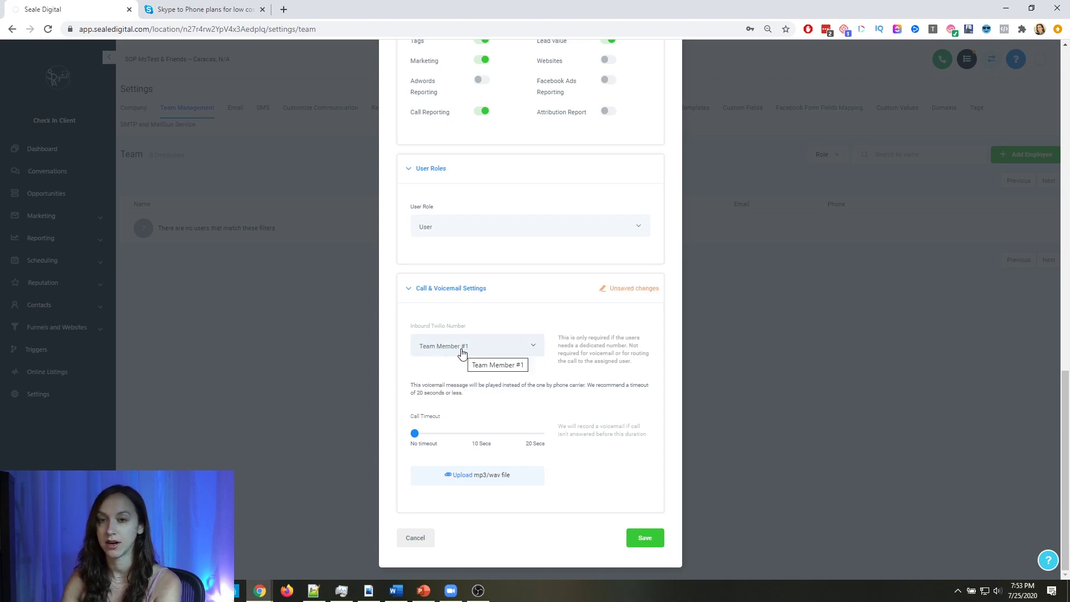
left_click_drag(555, 336, 626, 349)
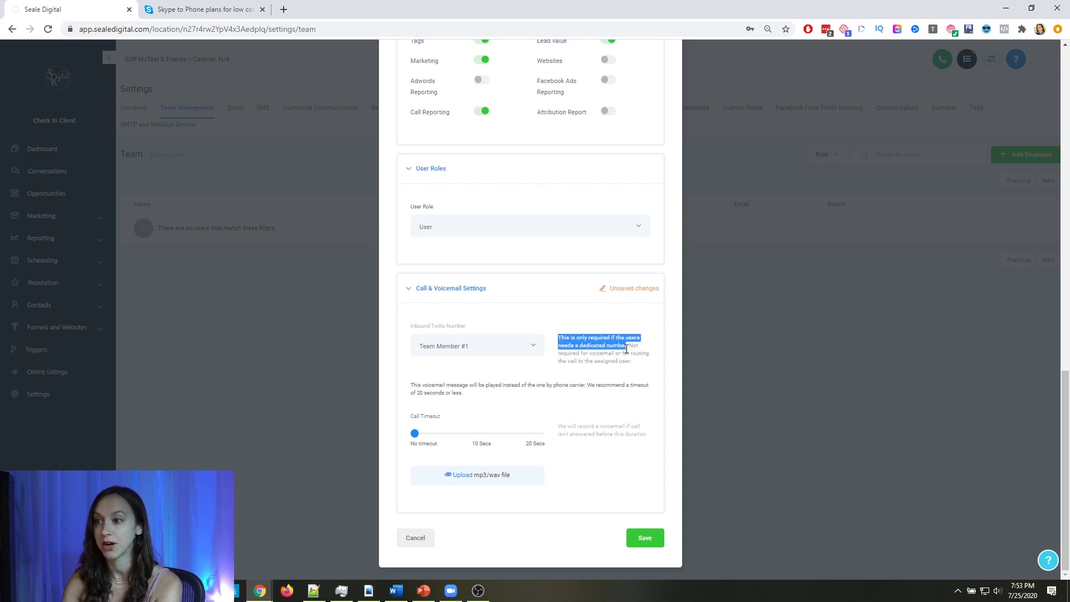
left_click(611, 356)
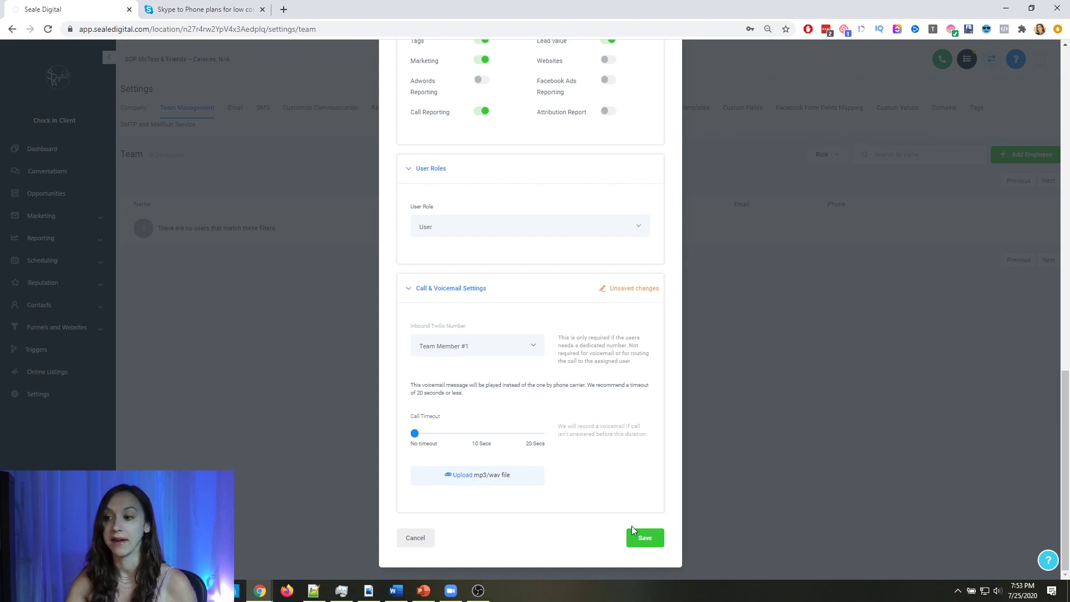
left_click(642, 540)
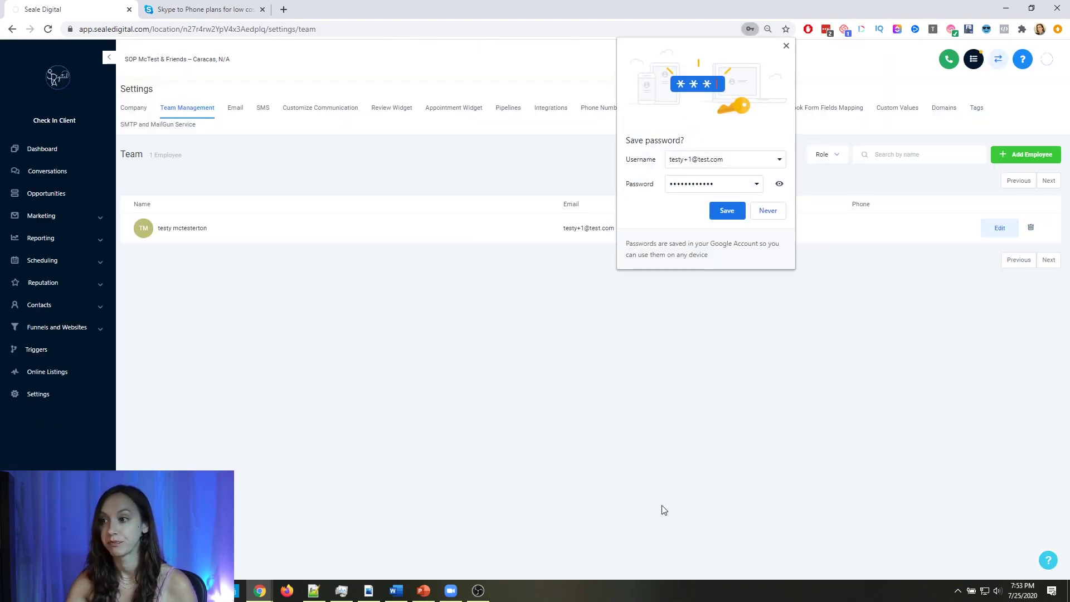
left_click(785, 44)
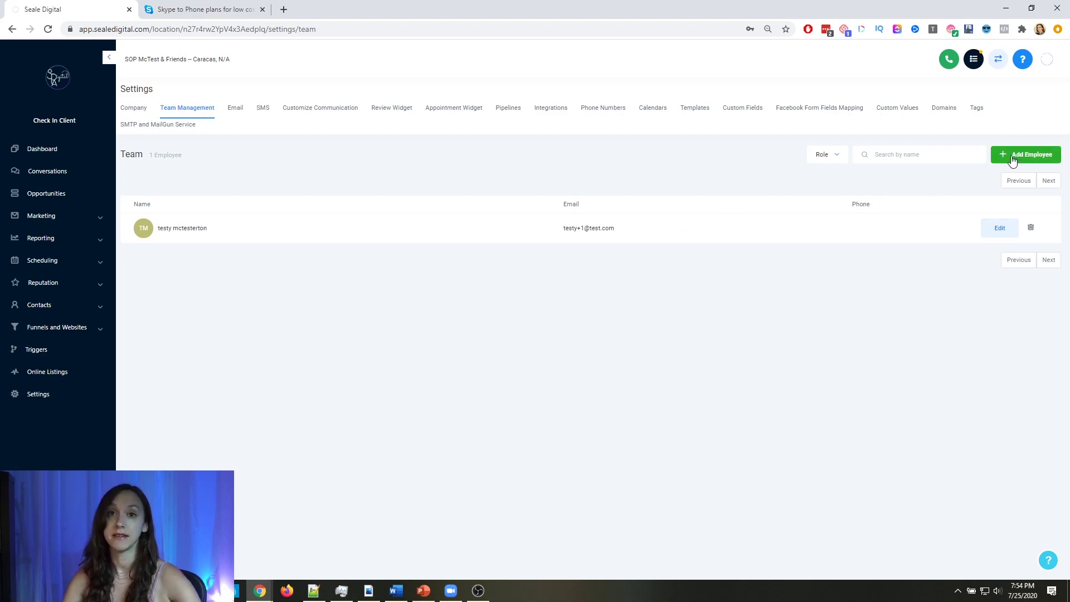
left_click(1011, 160)
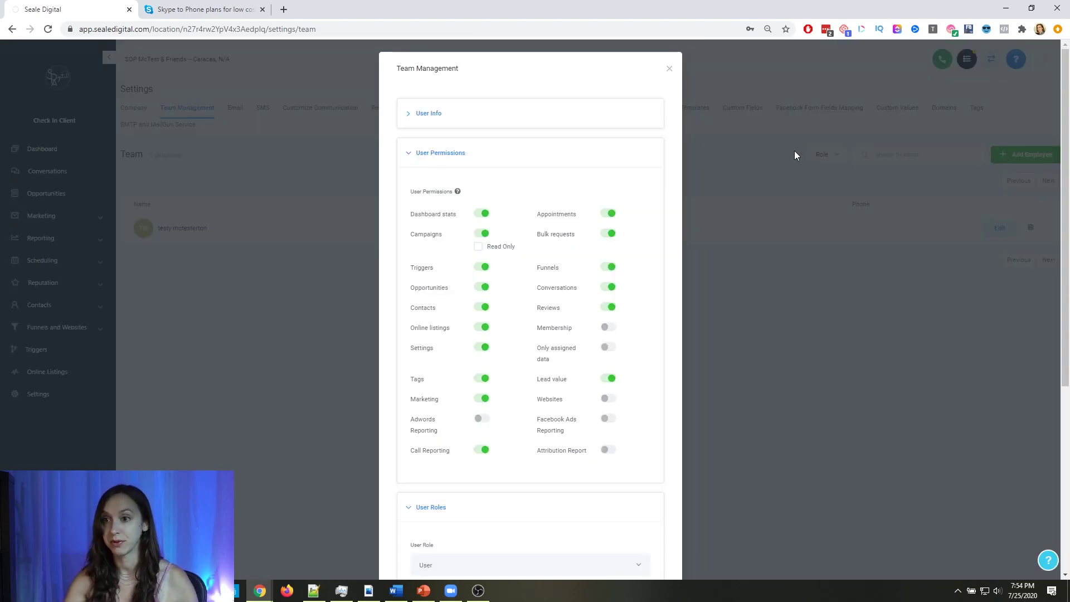
left_click(488, 120)
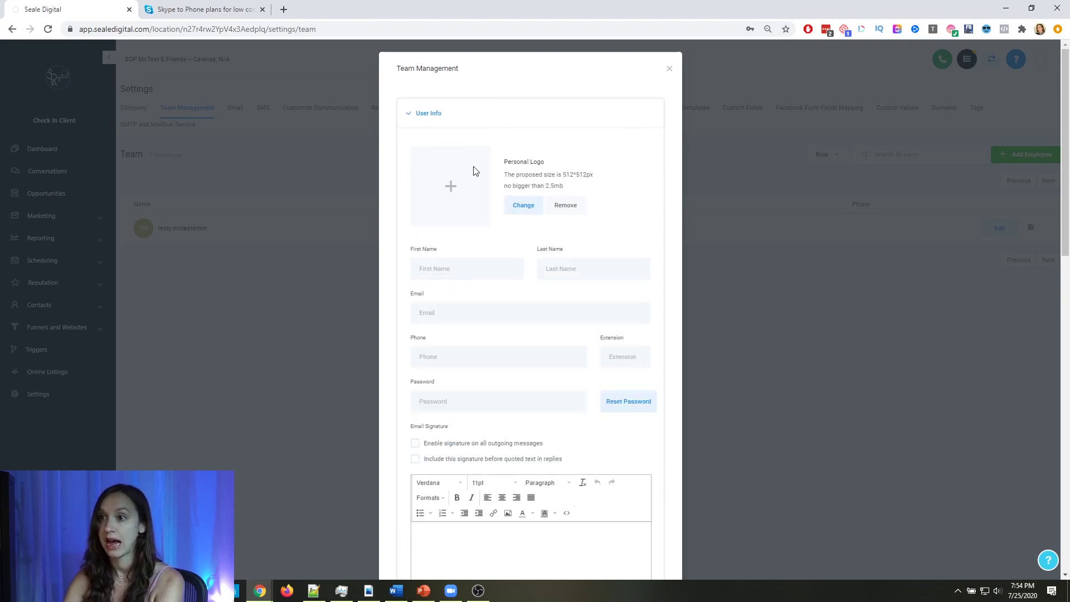
left_click(459, 269)
type("testy")
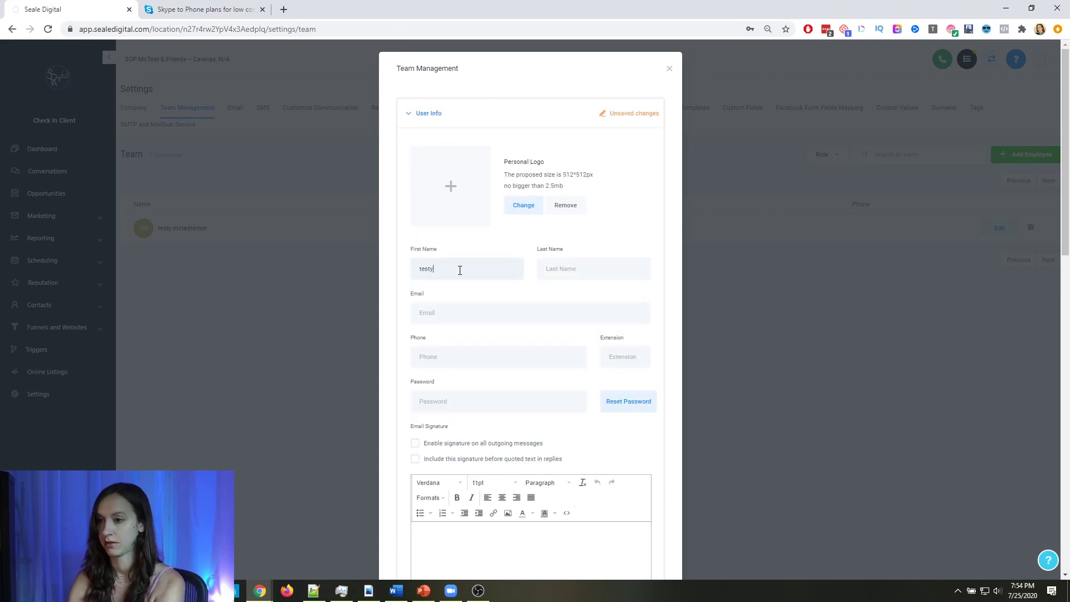
type("2")
key("Tab")
type("testy2.")
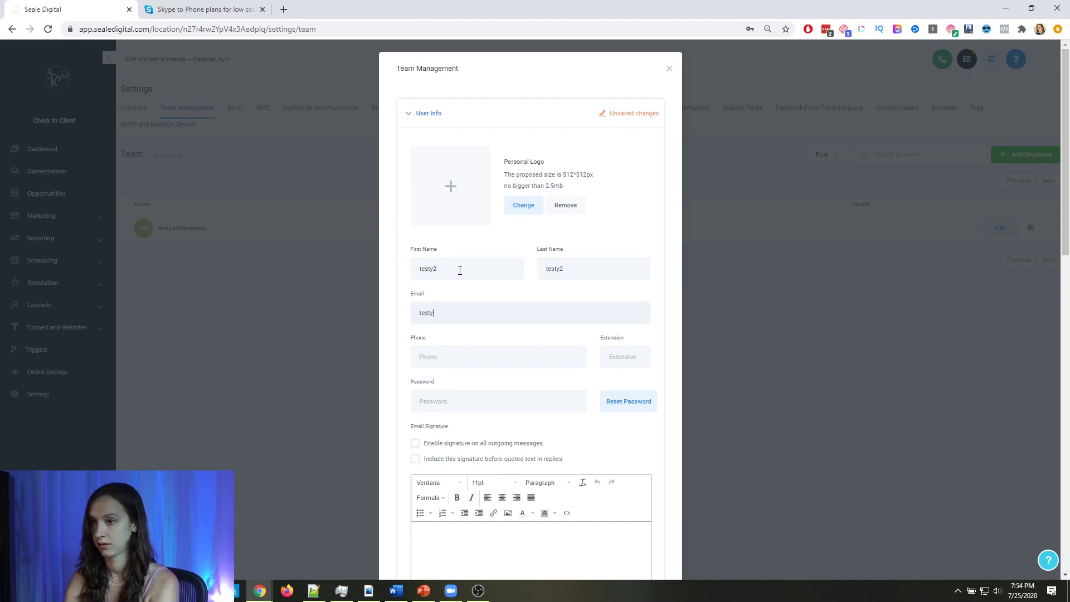
type("com")
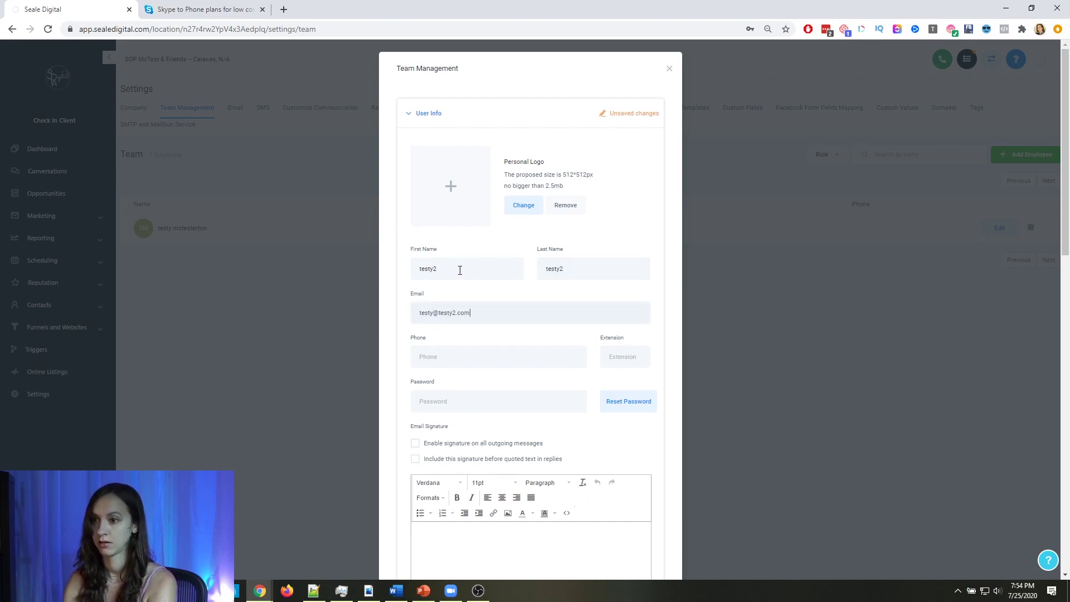
left_click(450, 401)
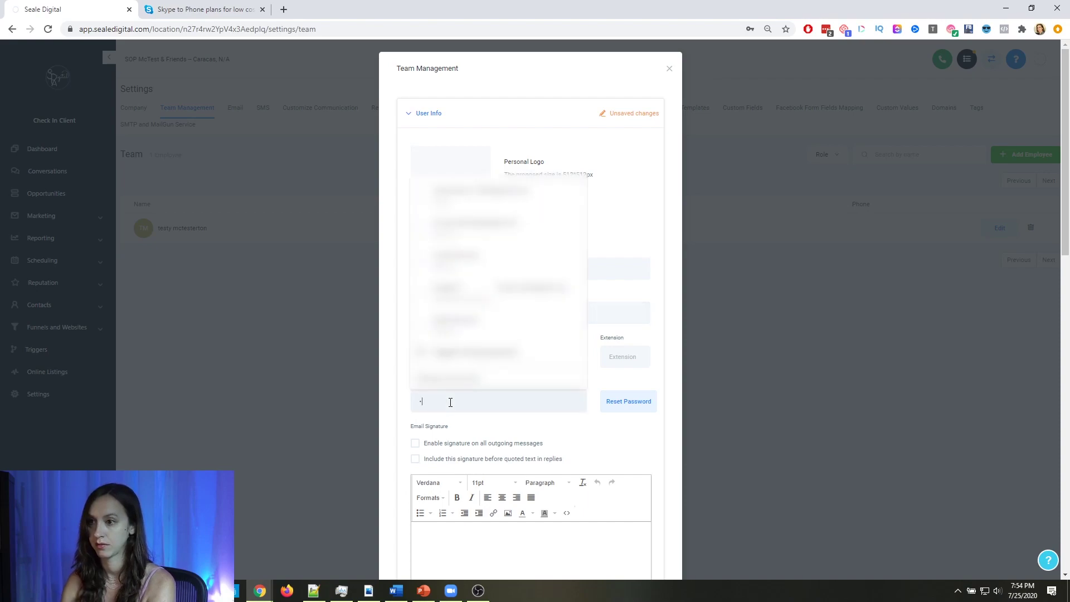
scroll(471, 377, "down", 1)
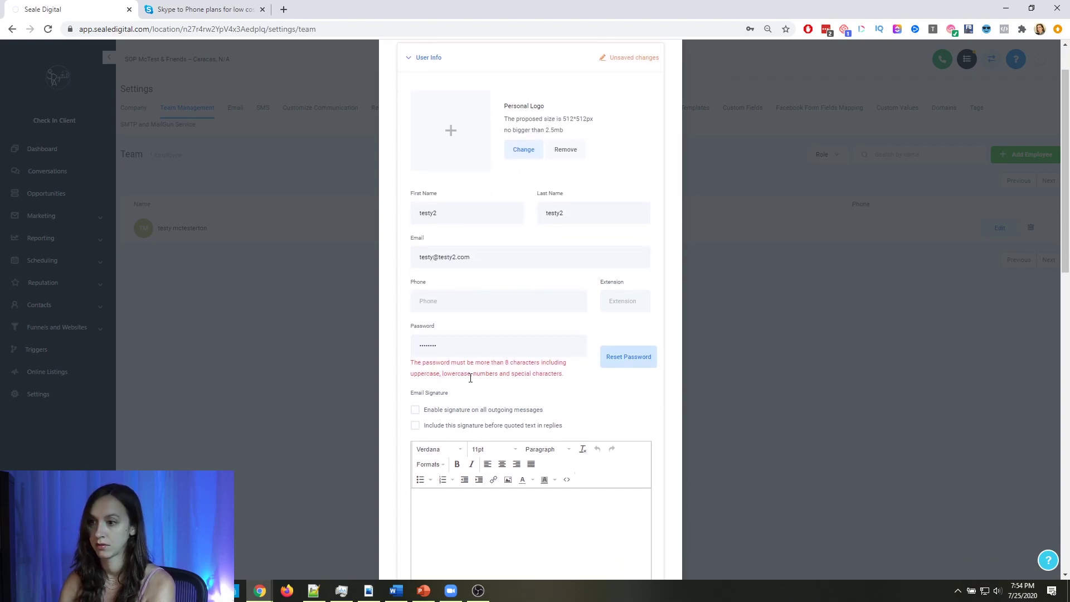
scroll(474, 368, "down", 2)
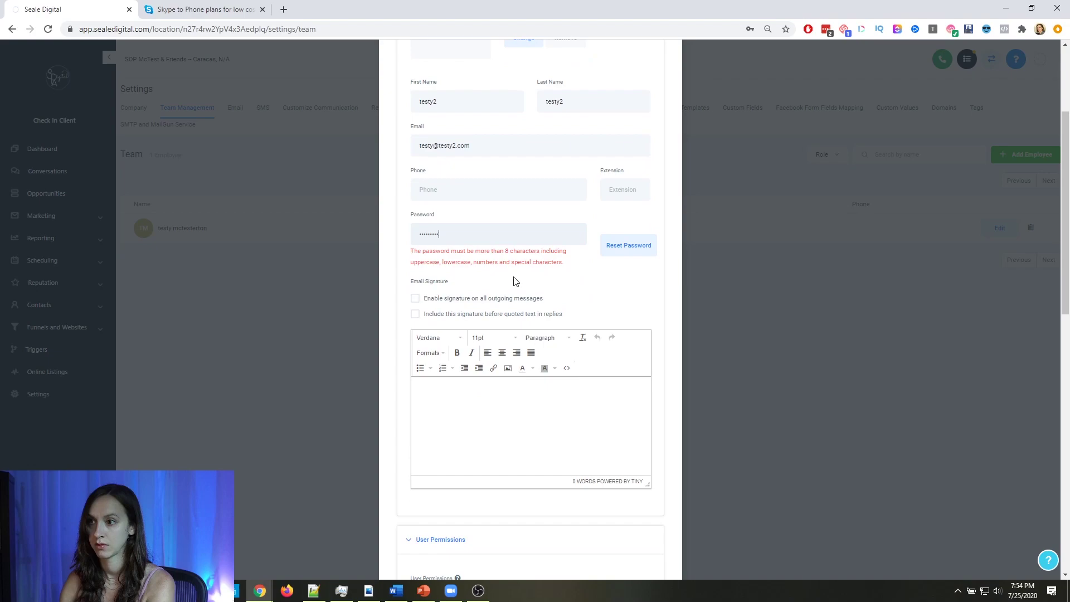
type("!")
scroll(590, 287, "down", 2)
scroll(594, 285, "down", 5)
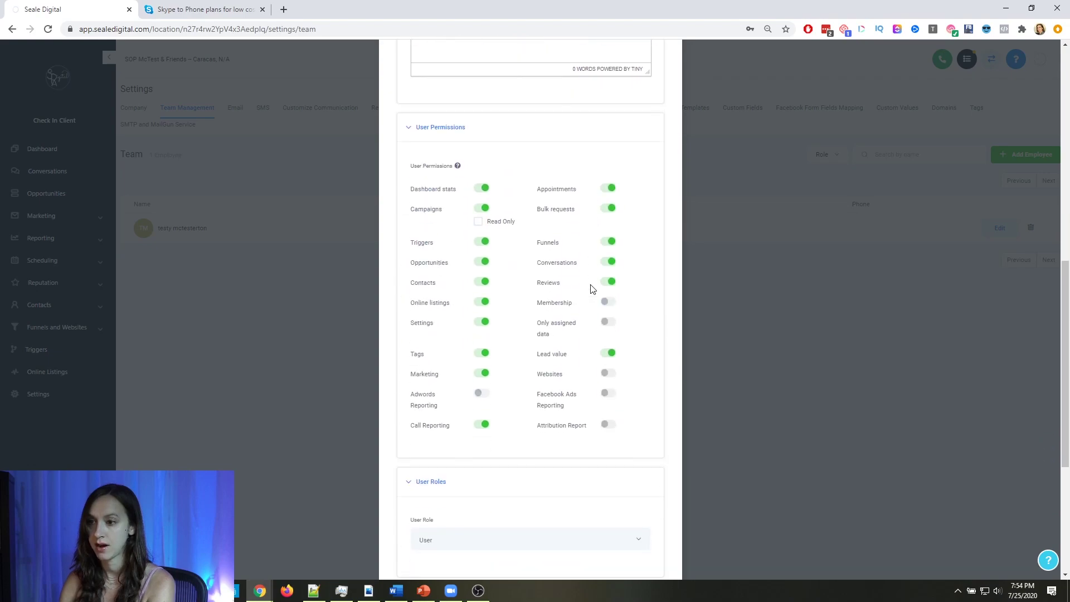
scroll(569, 334, "down", 5)
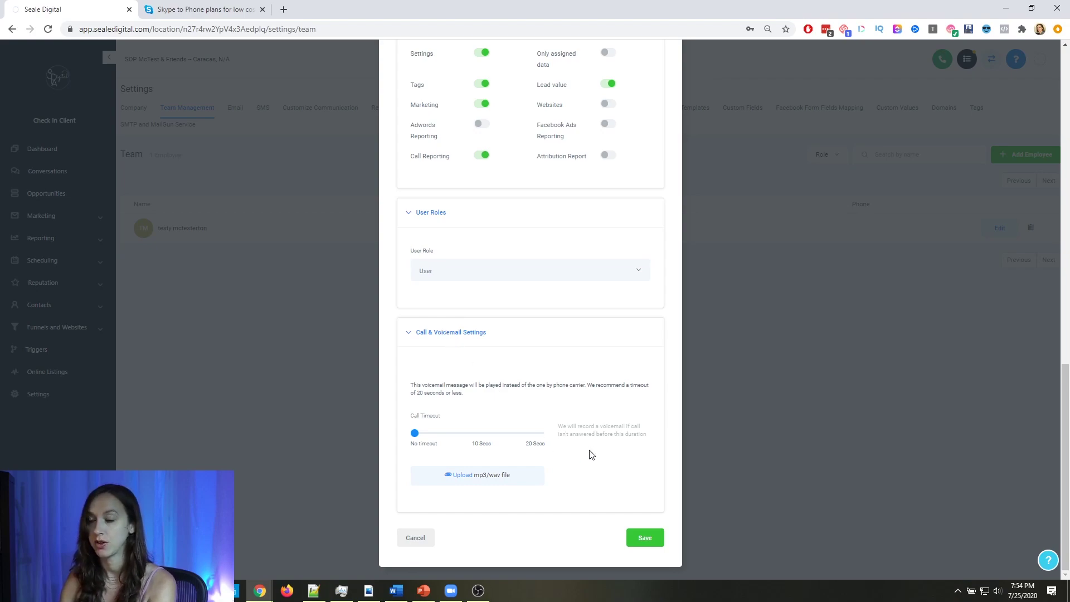
left_click(652, 539)
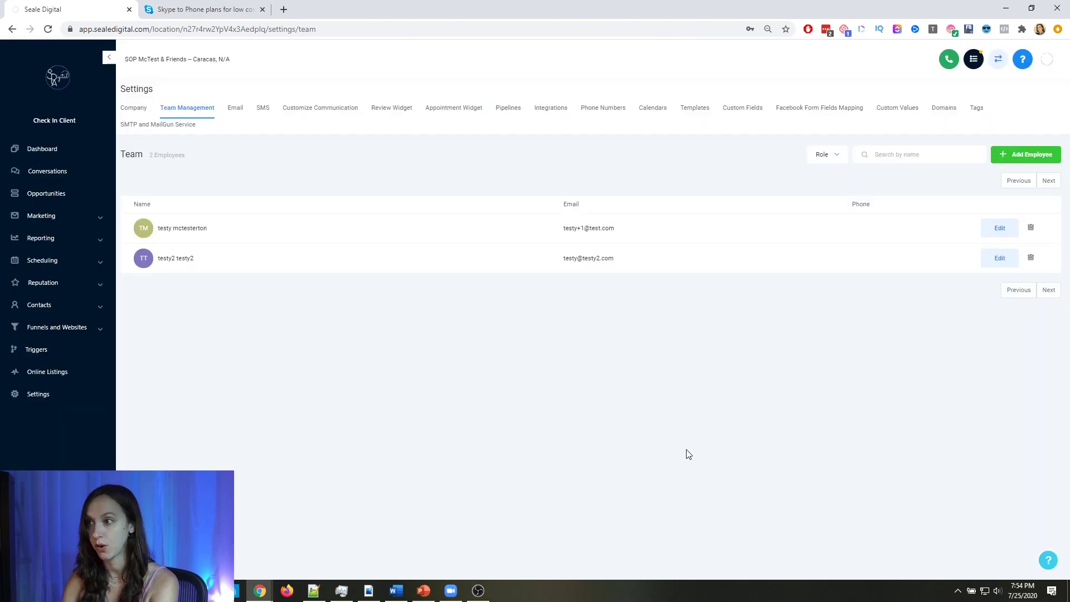
left_click(989, 228)
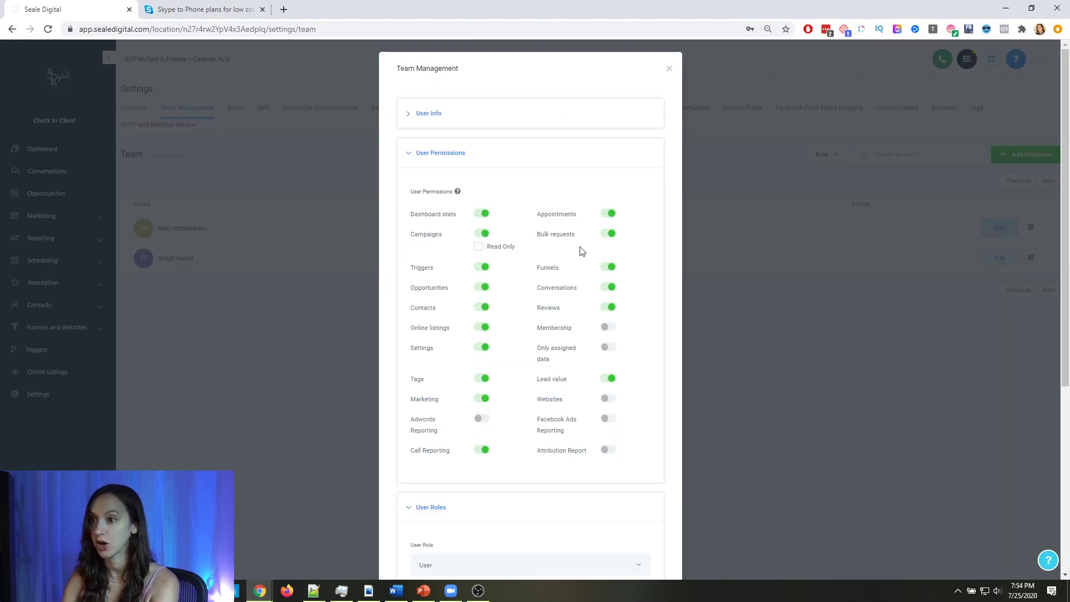
left_click(492, 122)
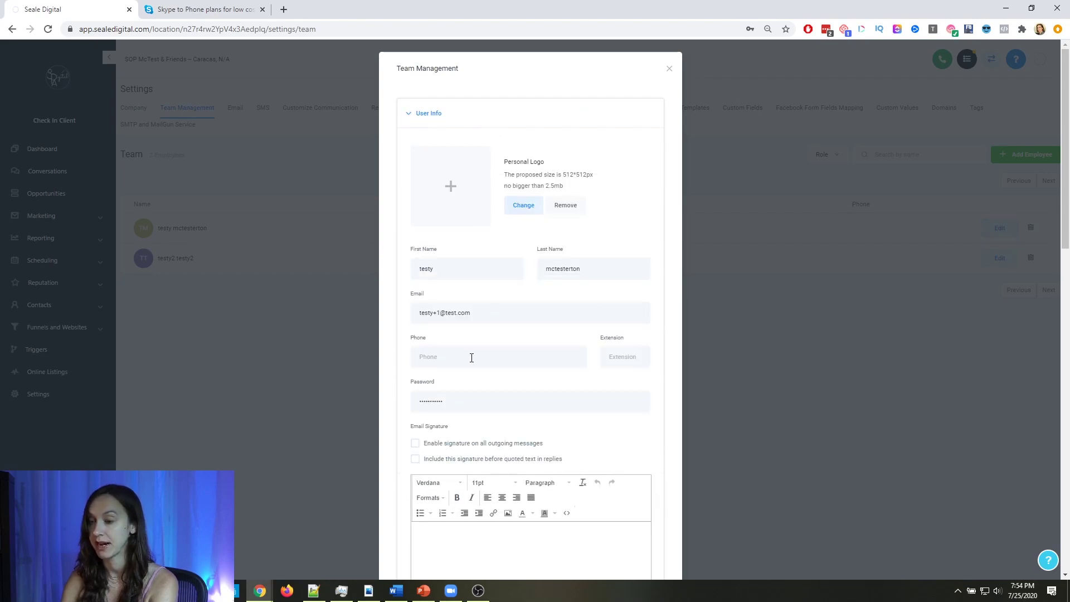
left_click(751, 338)
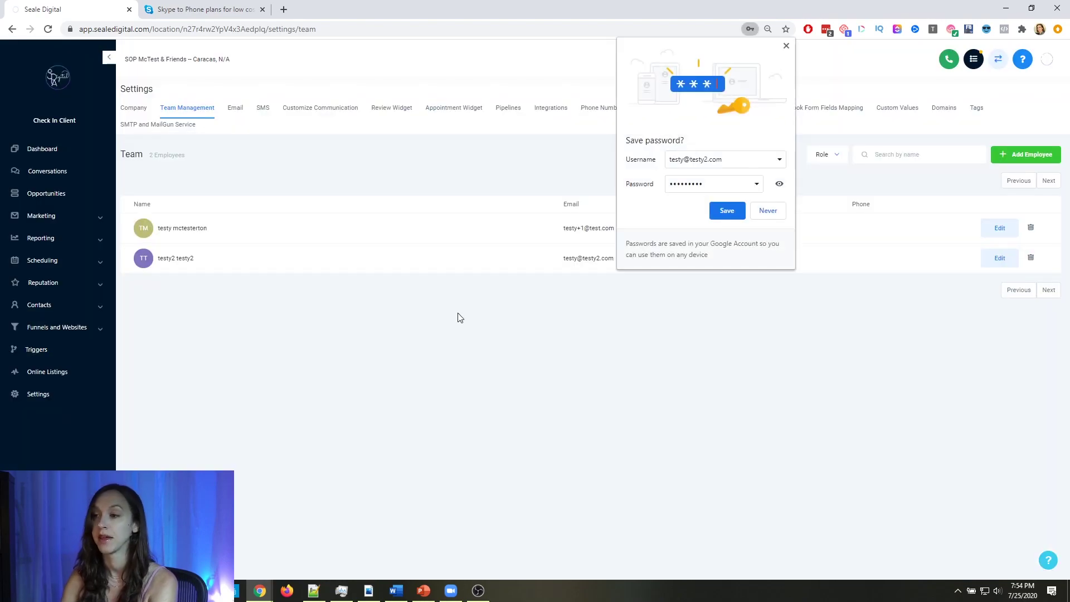
left_click(787, 47)
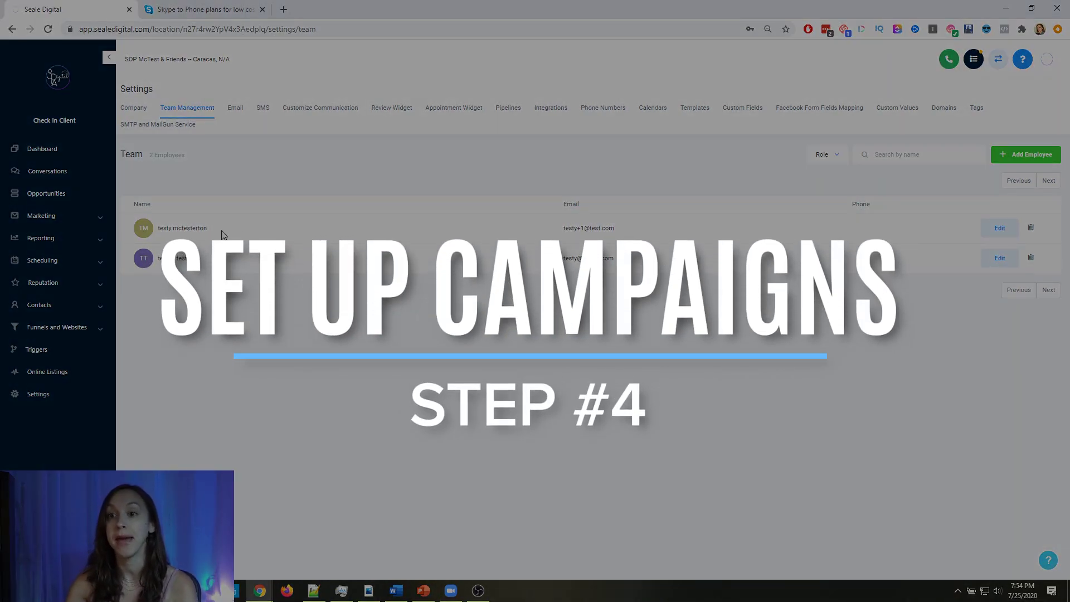
Create a new campaign named test from Marketing > Campaigns
left_click(78, 218)
left_click(69, 241)
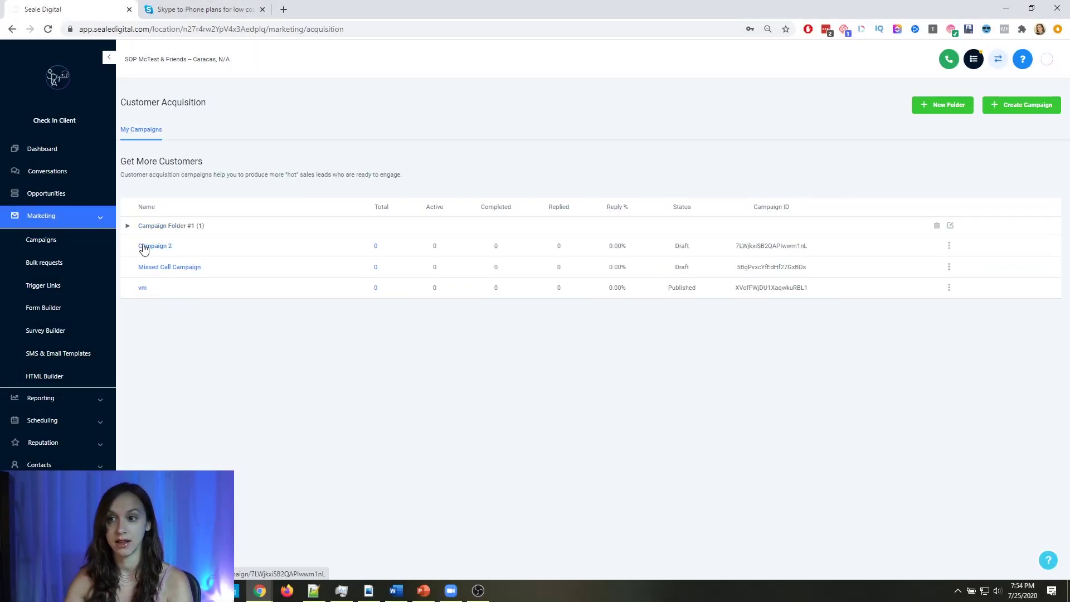
left_click(1022, 106)
left_click(461, 121)
type("te")
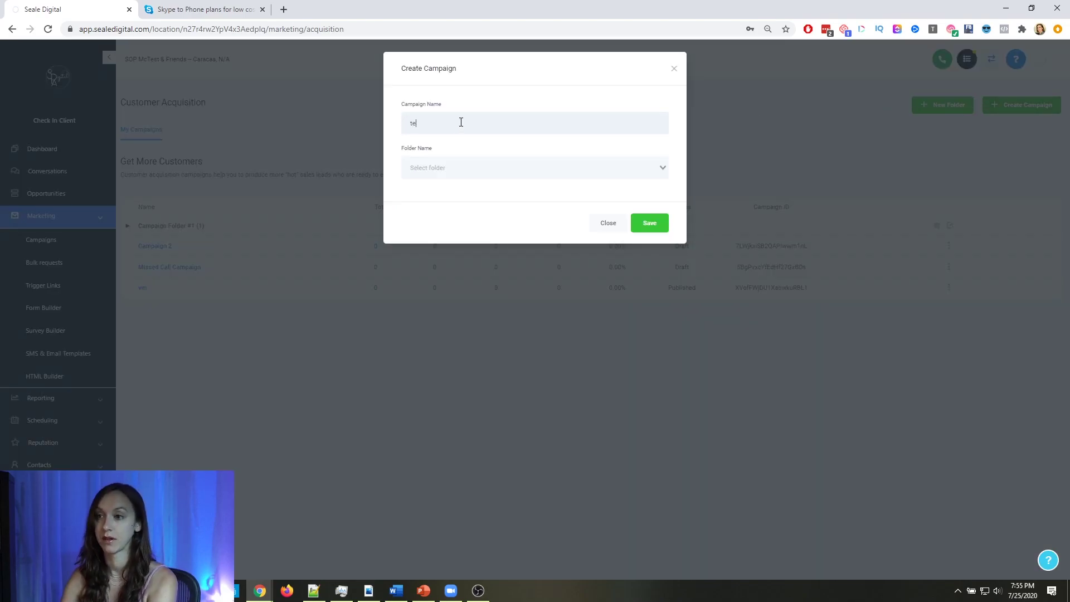
type("st")
left_click(646, 226)
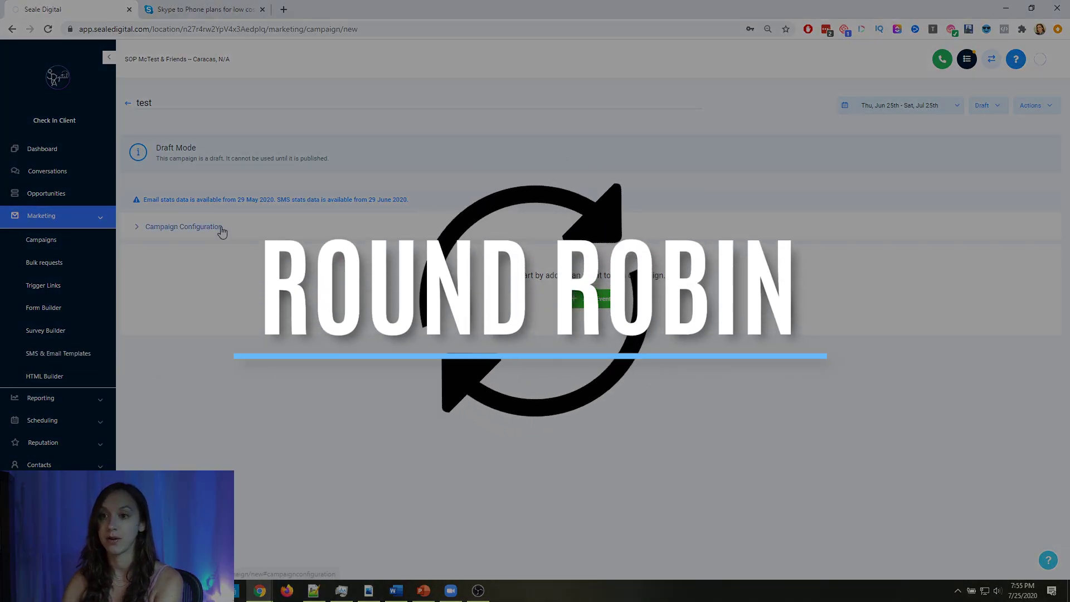
Add testy mctesterton and testy2 testy2 as users in the test campaign's configuration
left_click(220, 228)
scroll(418, 285, "down", 2)
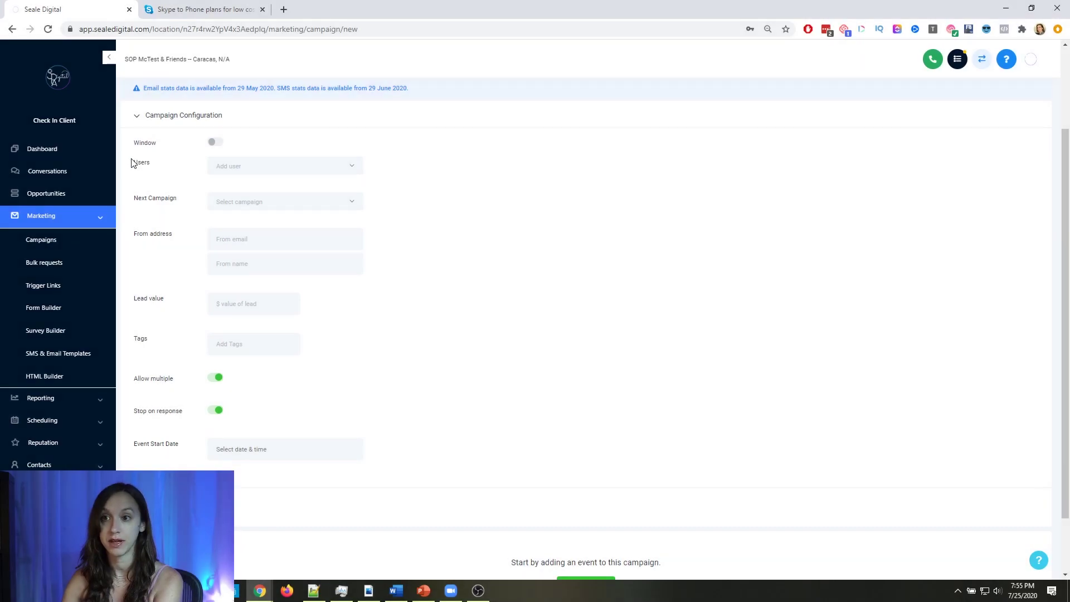
double_click(143, 163)
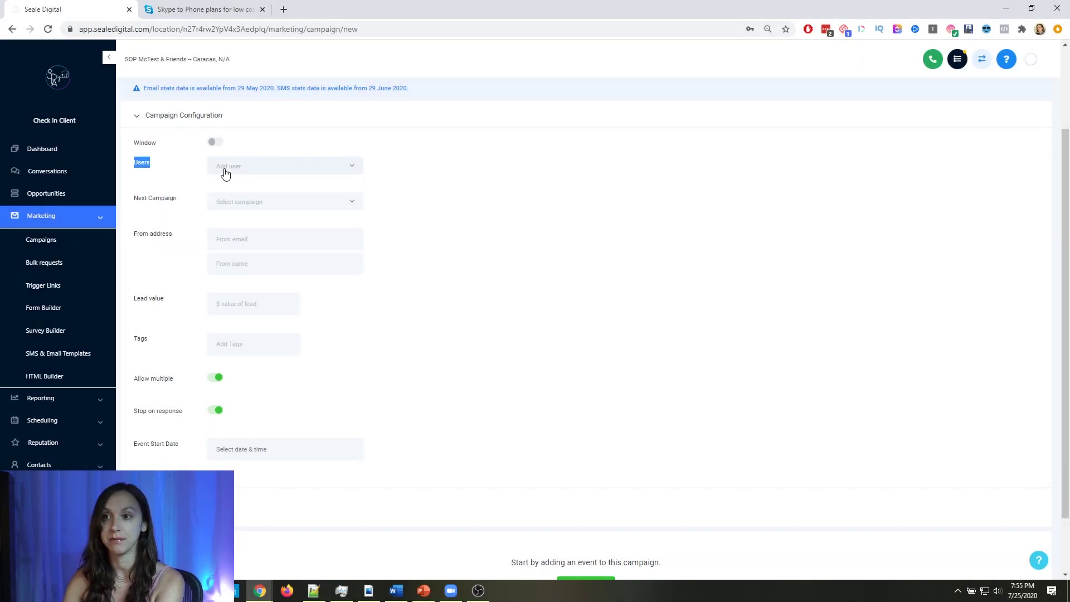
left_click(243, 169)
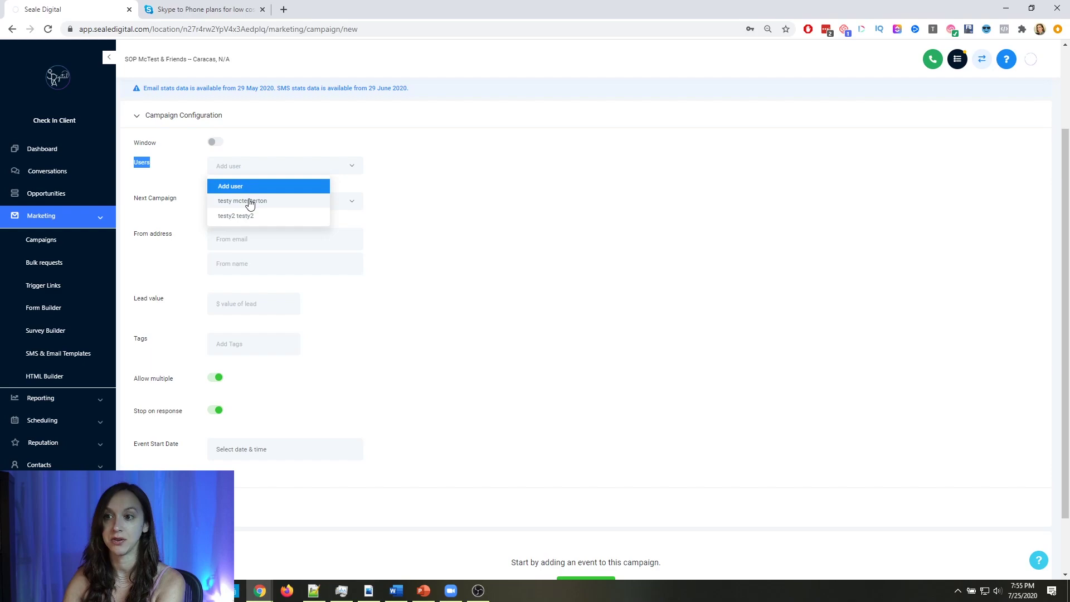
left_click(248, 203)
left_click(248, 173)
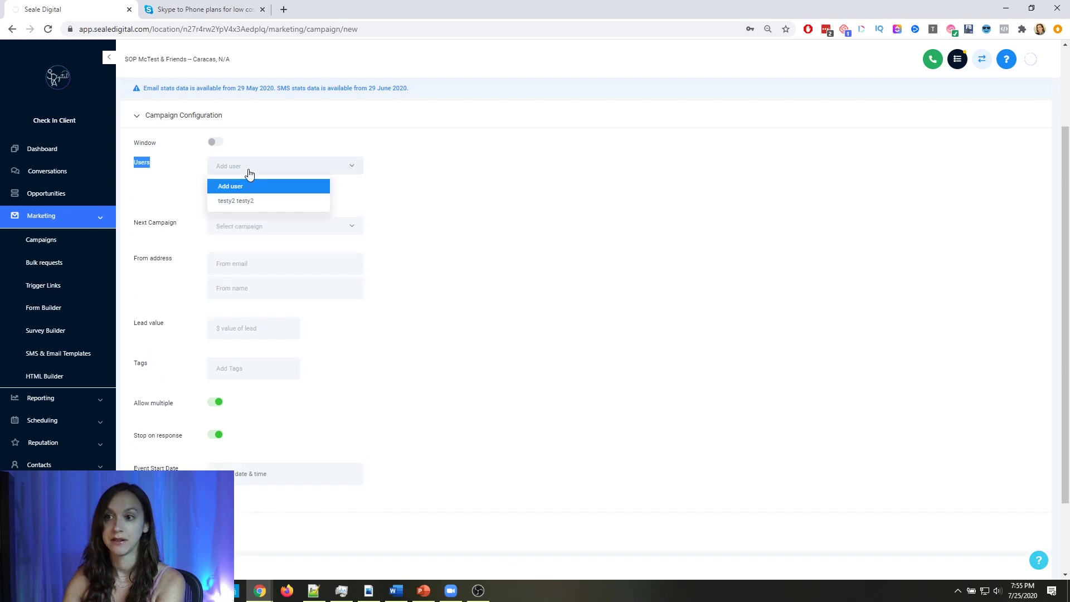
left_click(251, 203)
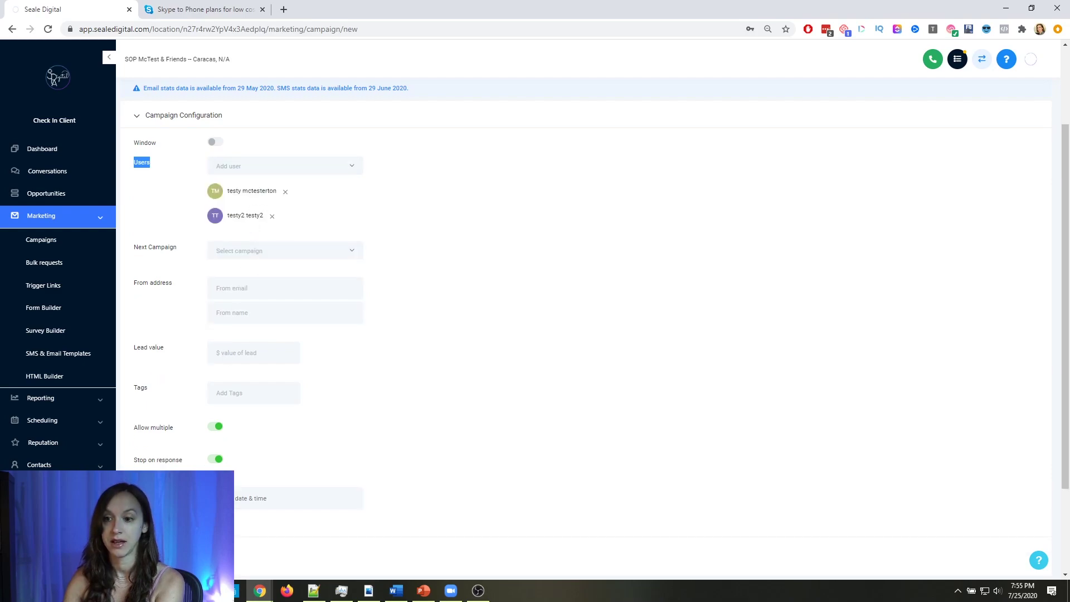
scroll(535, 335, "up", 2)
left_click(216, 228)
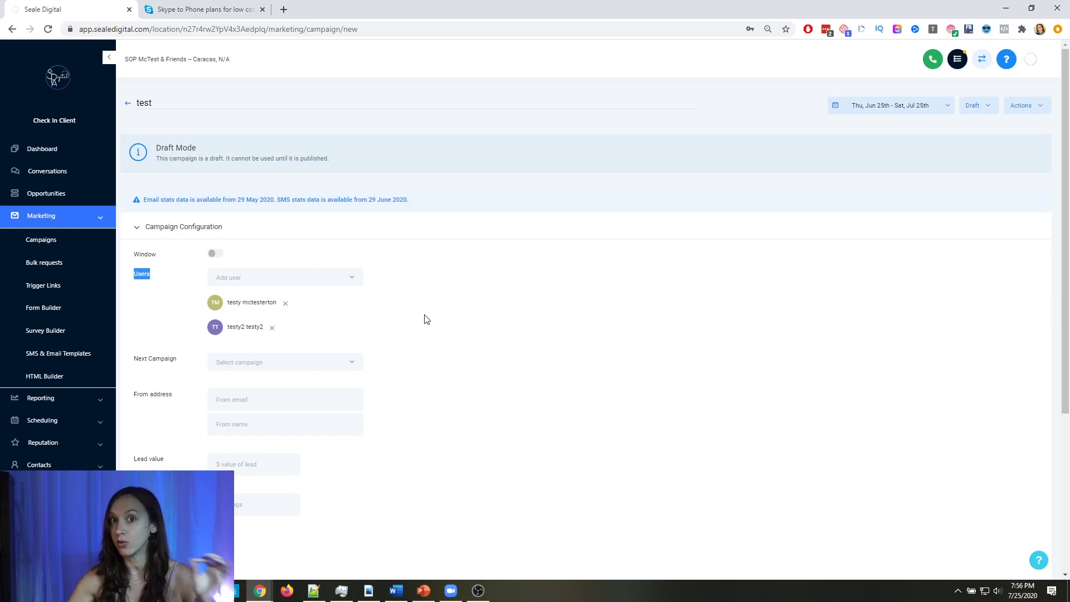
left_click(931, 60)
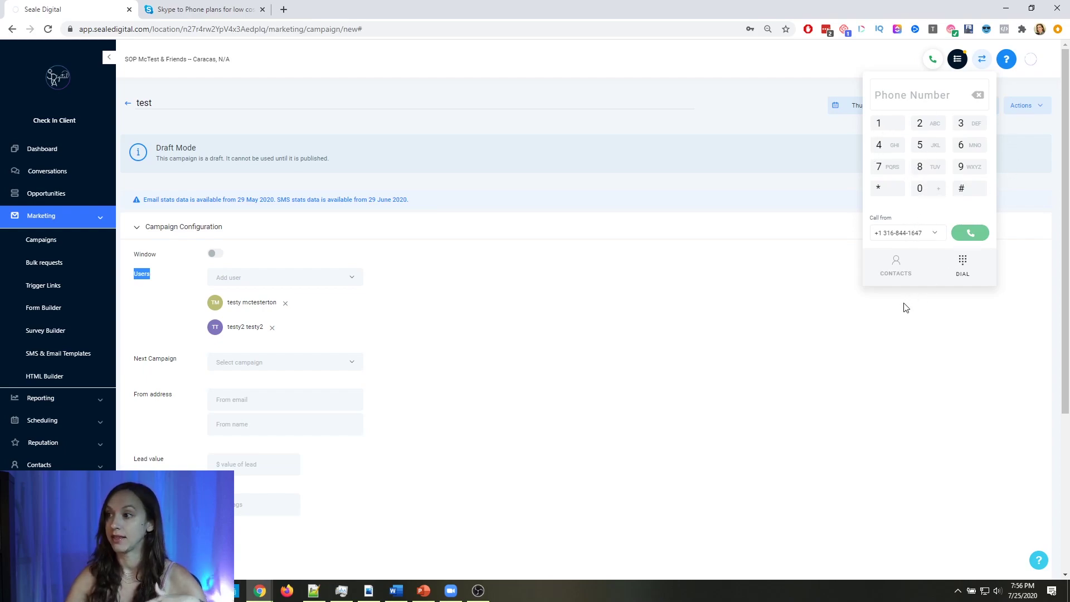
left_click(901, 234)
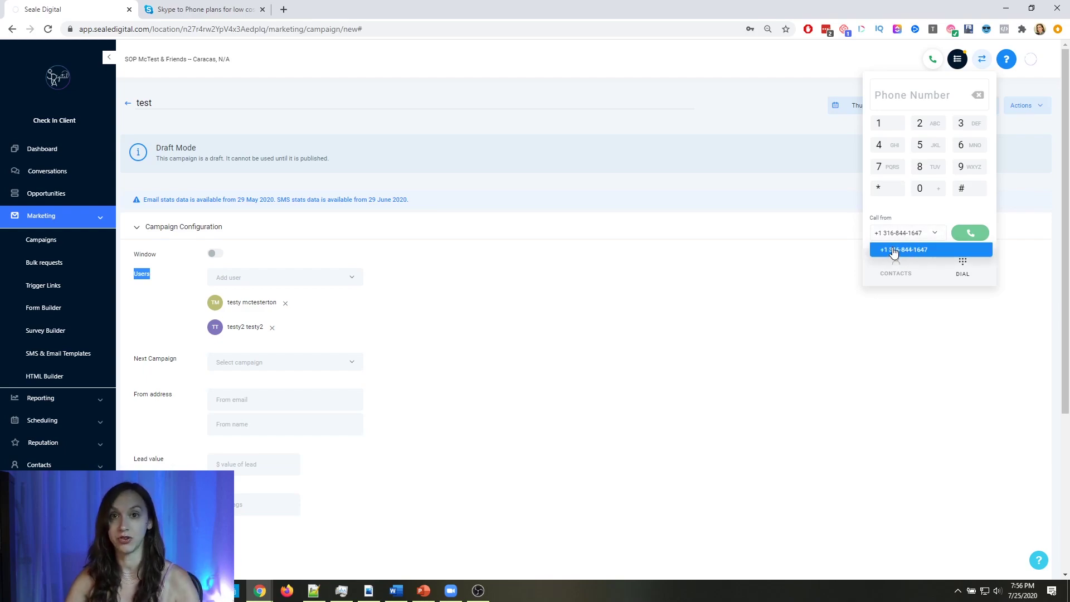
left_click(905, 237)
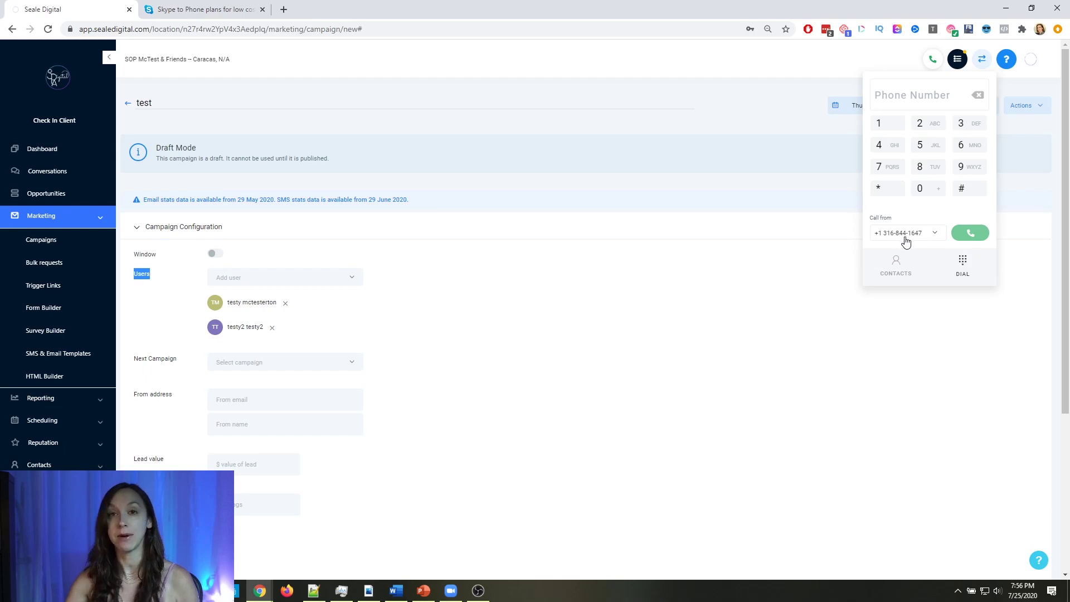